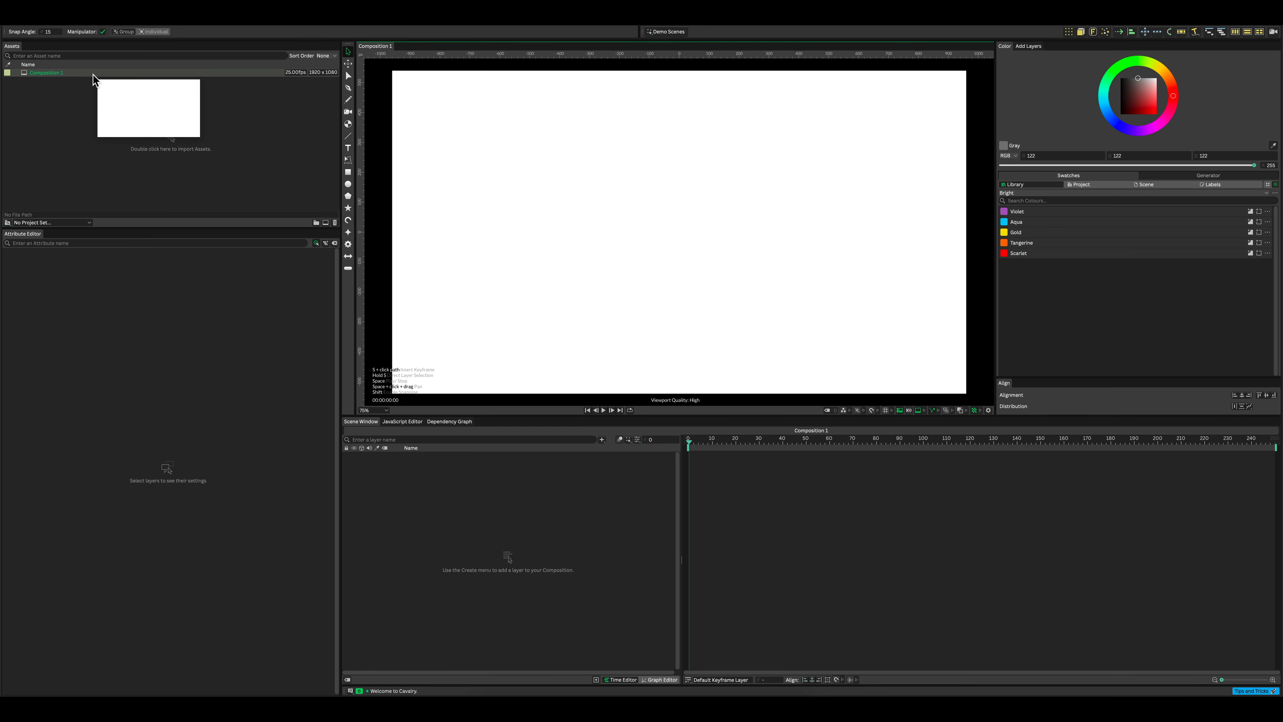
Step: Set Composition 1's resolution to 2160 x 2160, starting from the 3840x2160 (4k) preset
left_click(93, 75)
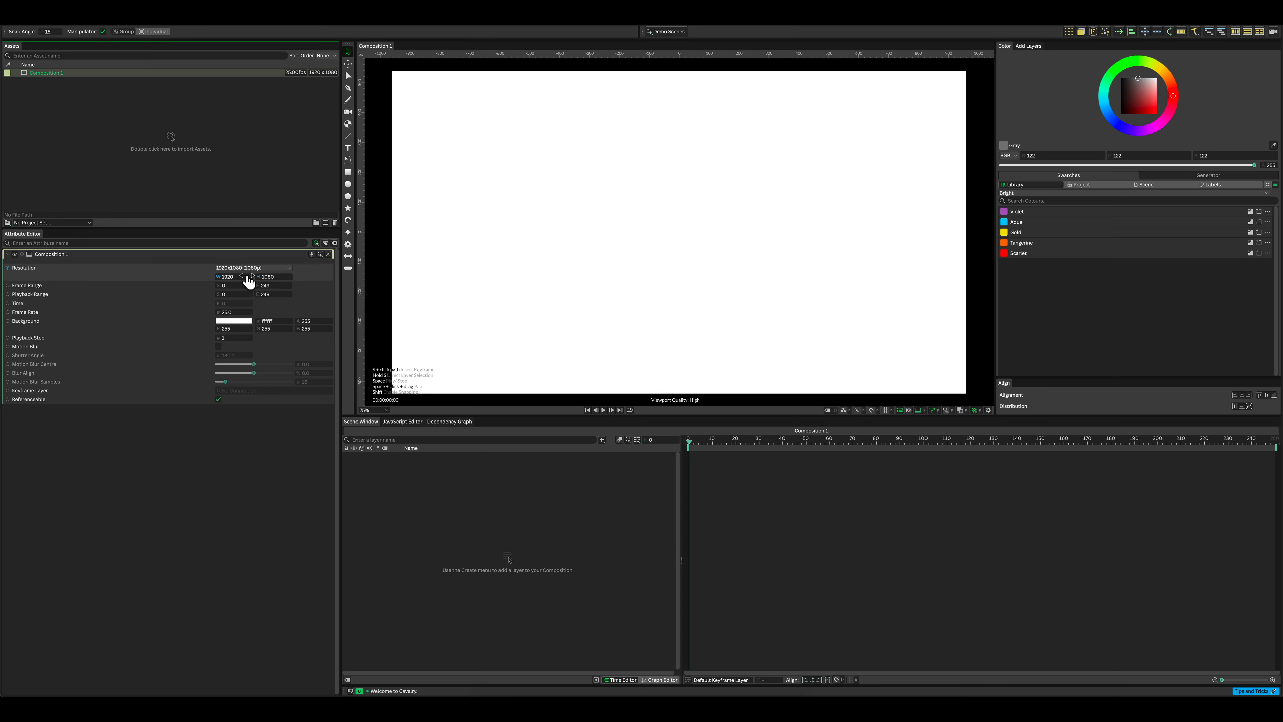
left_click(250, 269)
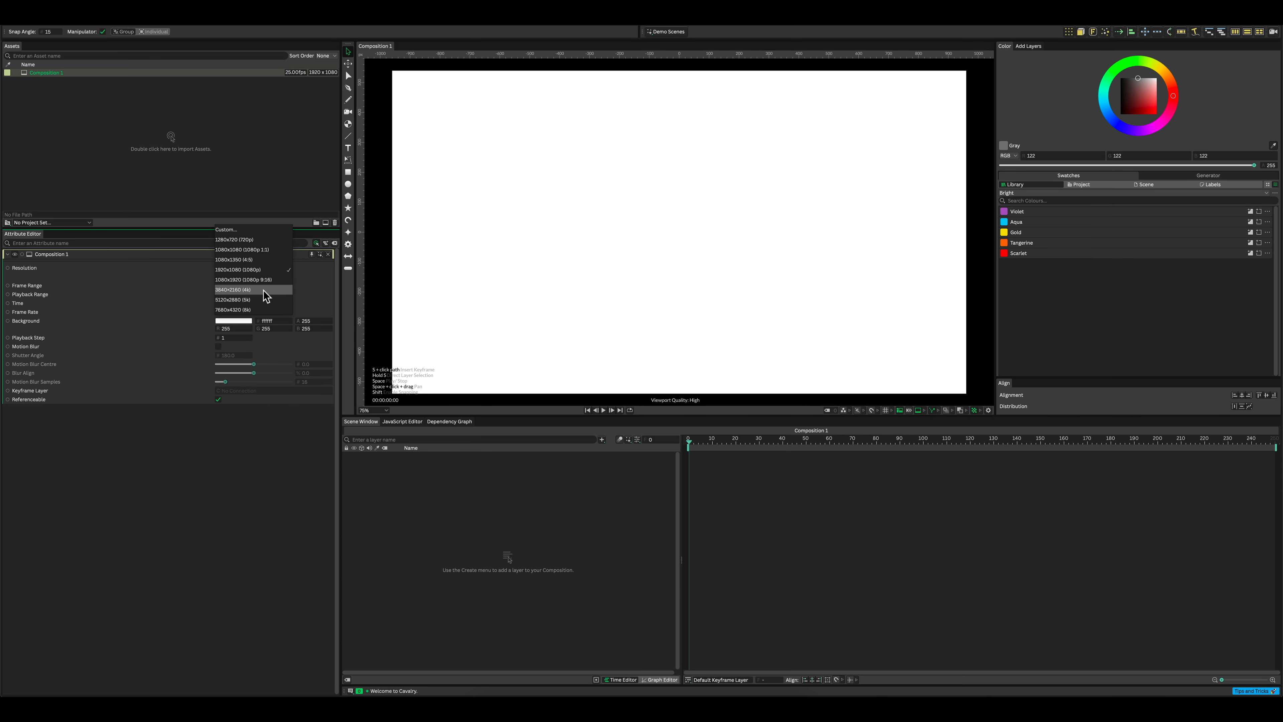
left_click(264, 290)
left_click(241, 274)
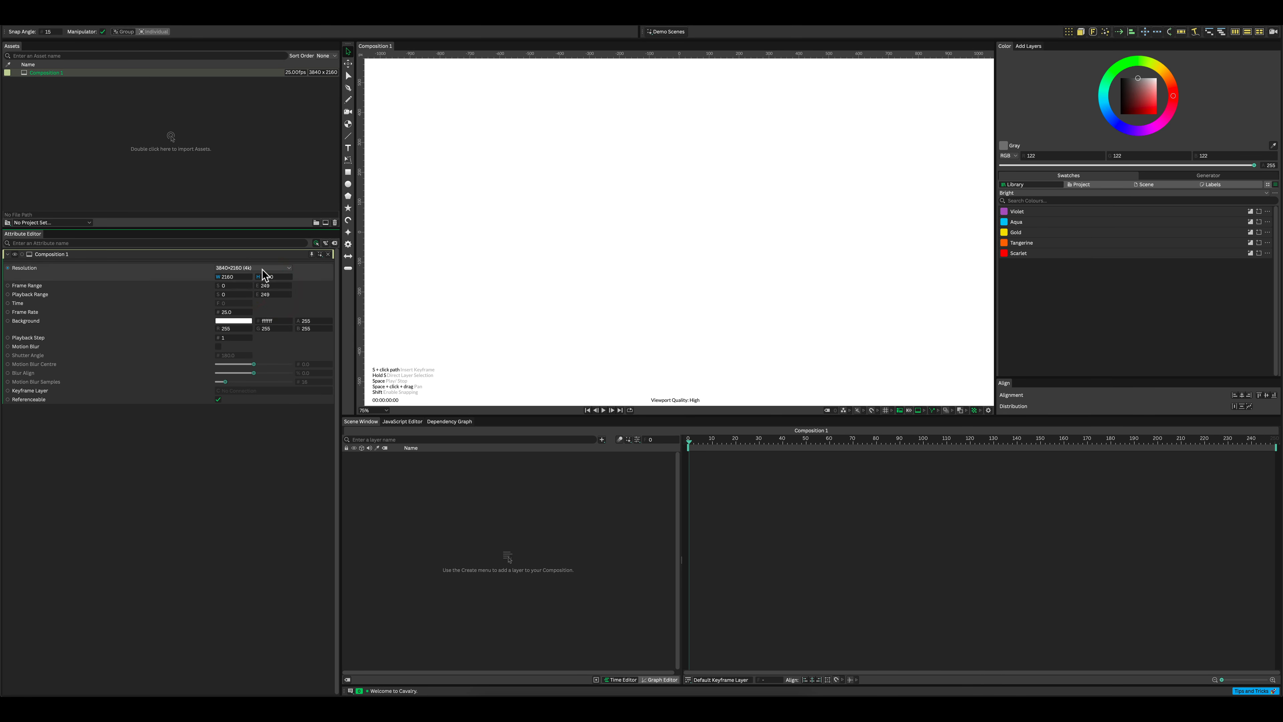
Step: Set the composition's frame range and playback range to end at 299 and its frame rate to 30
left_click(269, 285)
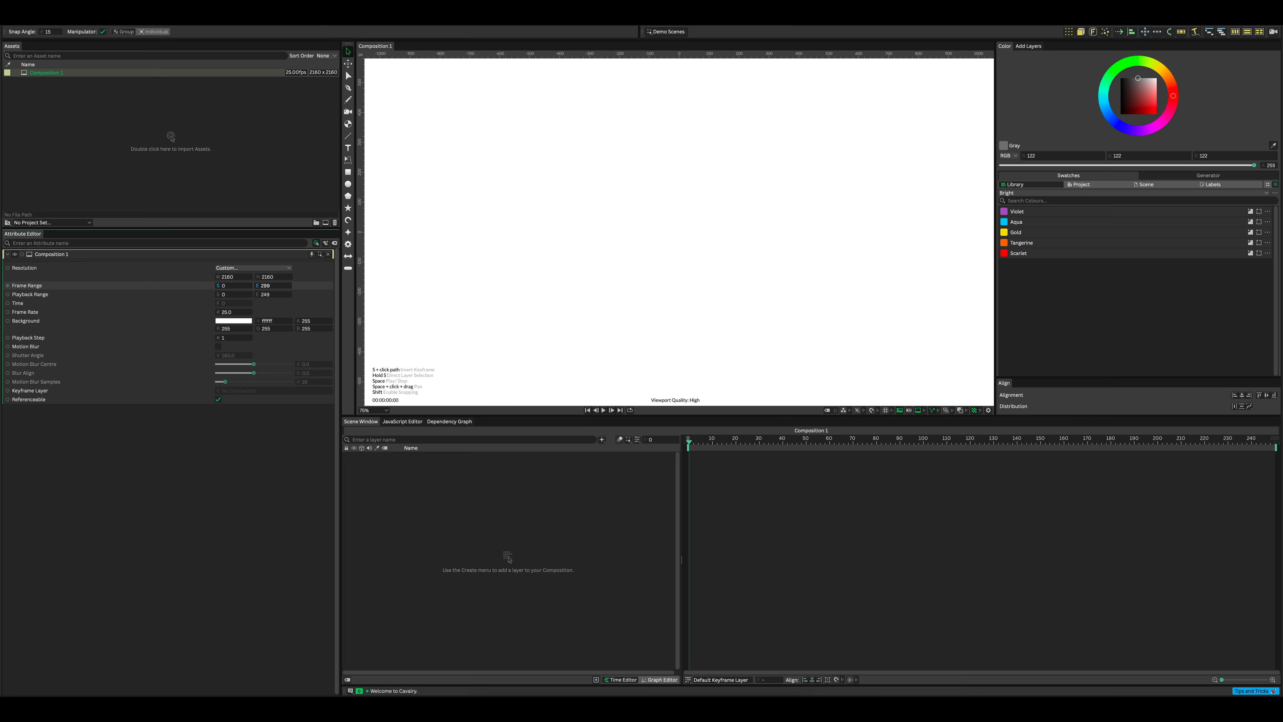
left_click(276, 294)
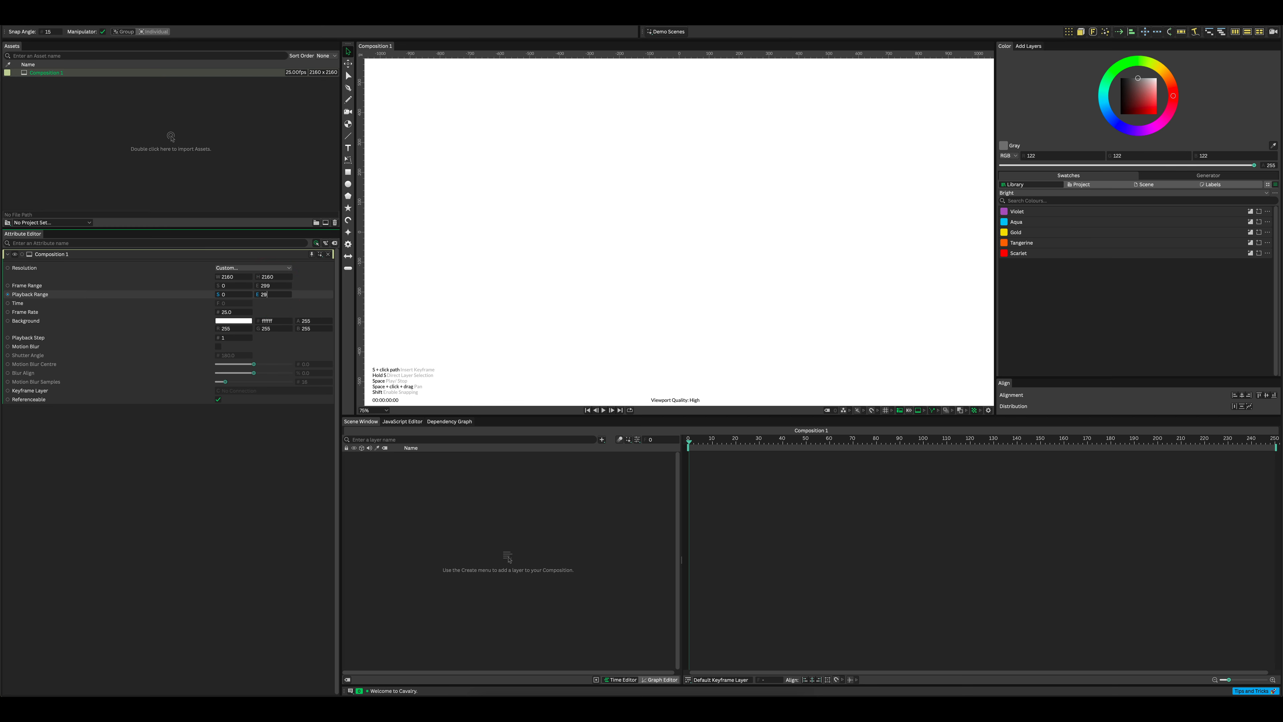
left_click(237, 311)
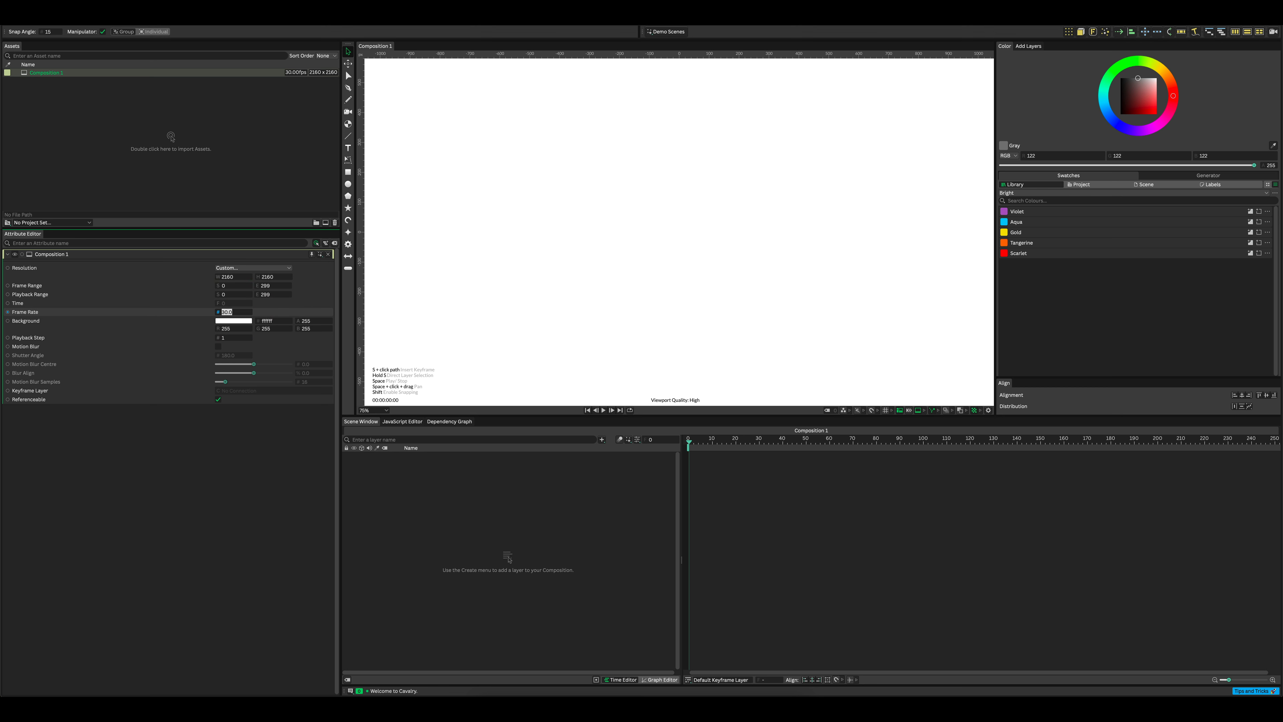
key("Return")
scroll(616, 260, "down", 4)
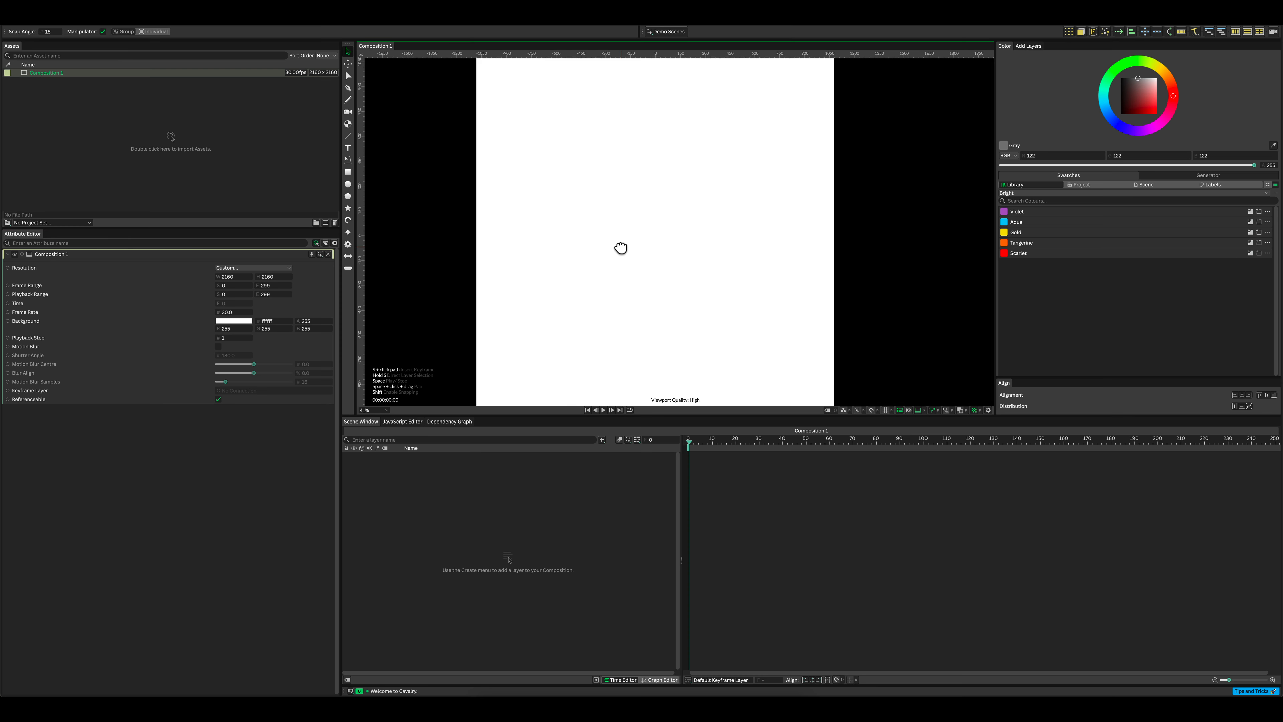
scroll(622, 250, "down", 1)
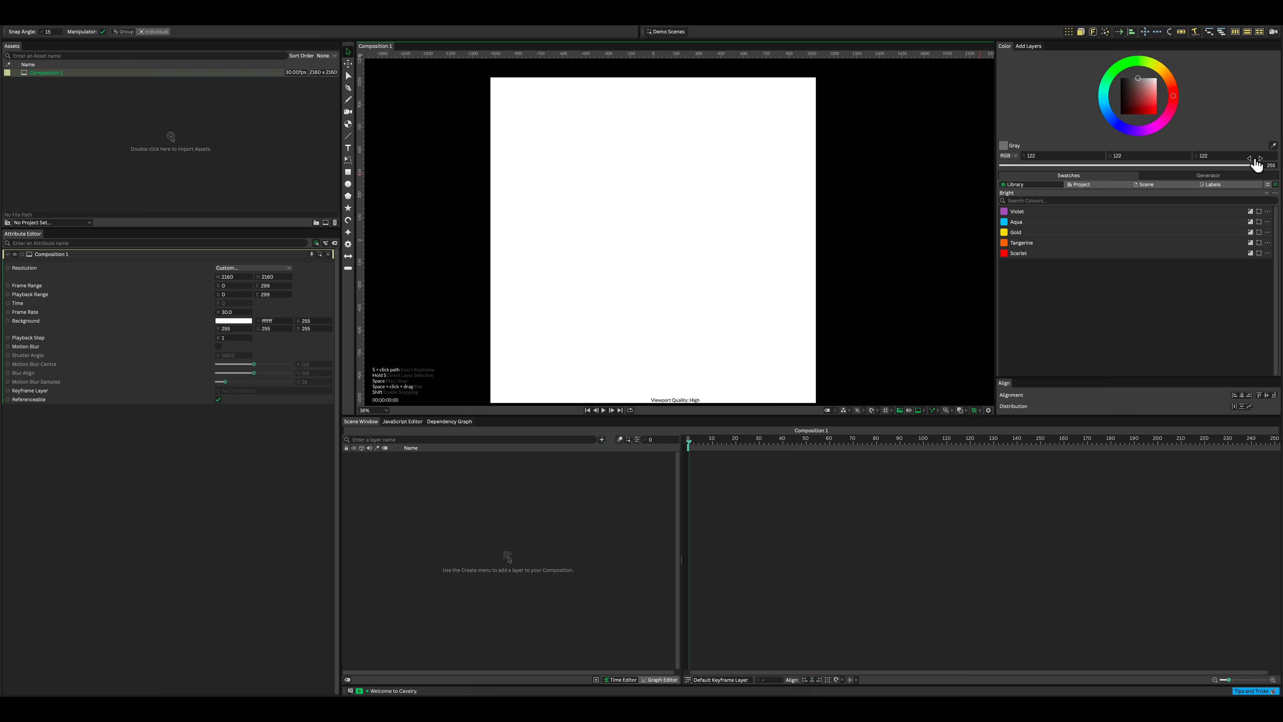
Step: Load the Bright palette from the library into the scene's colour swatches
left_click(1267, 193)
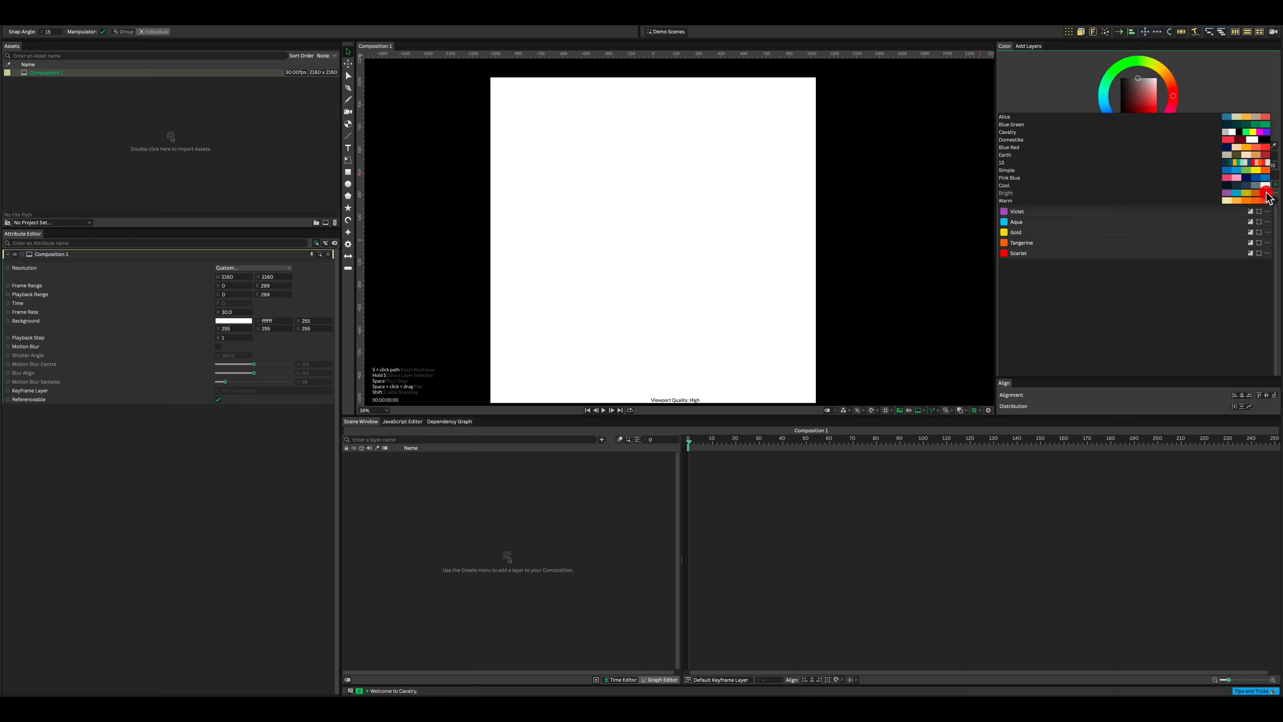
left_click(1166, 338)
left_click(1147, 184)
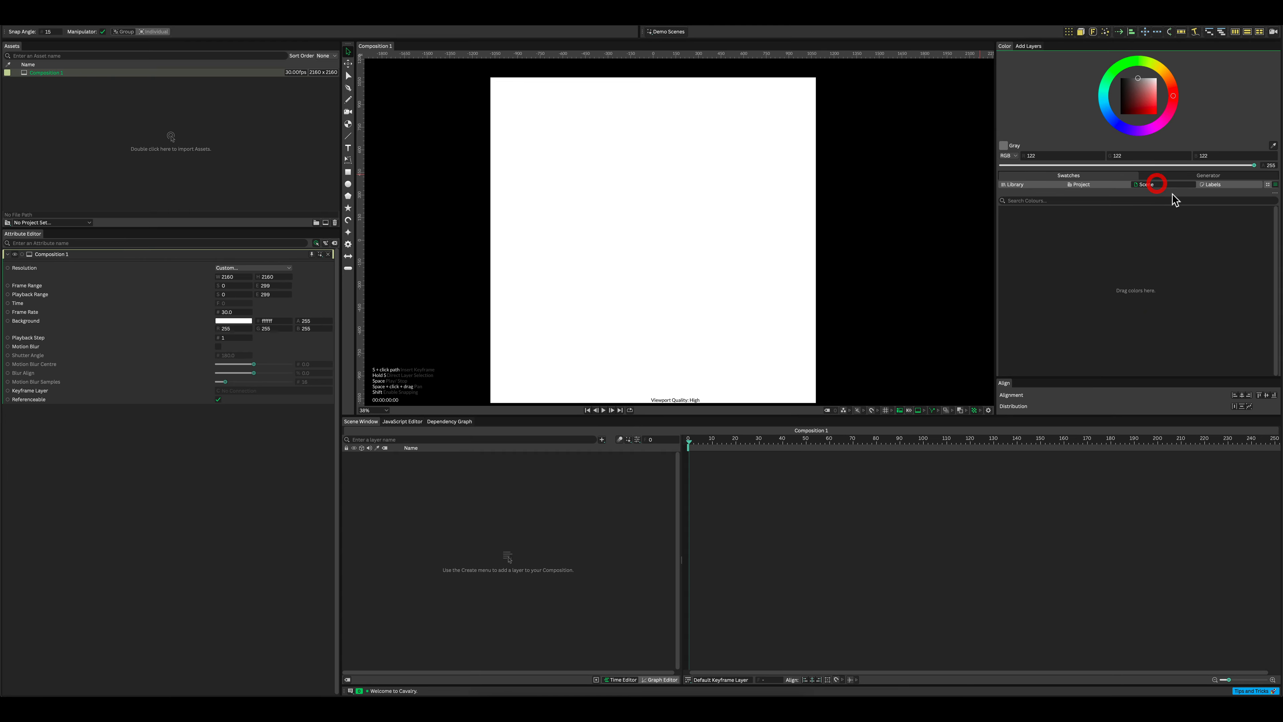
left_click(1272, 193)
mouse_move(1216, 235)
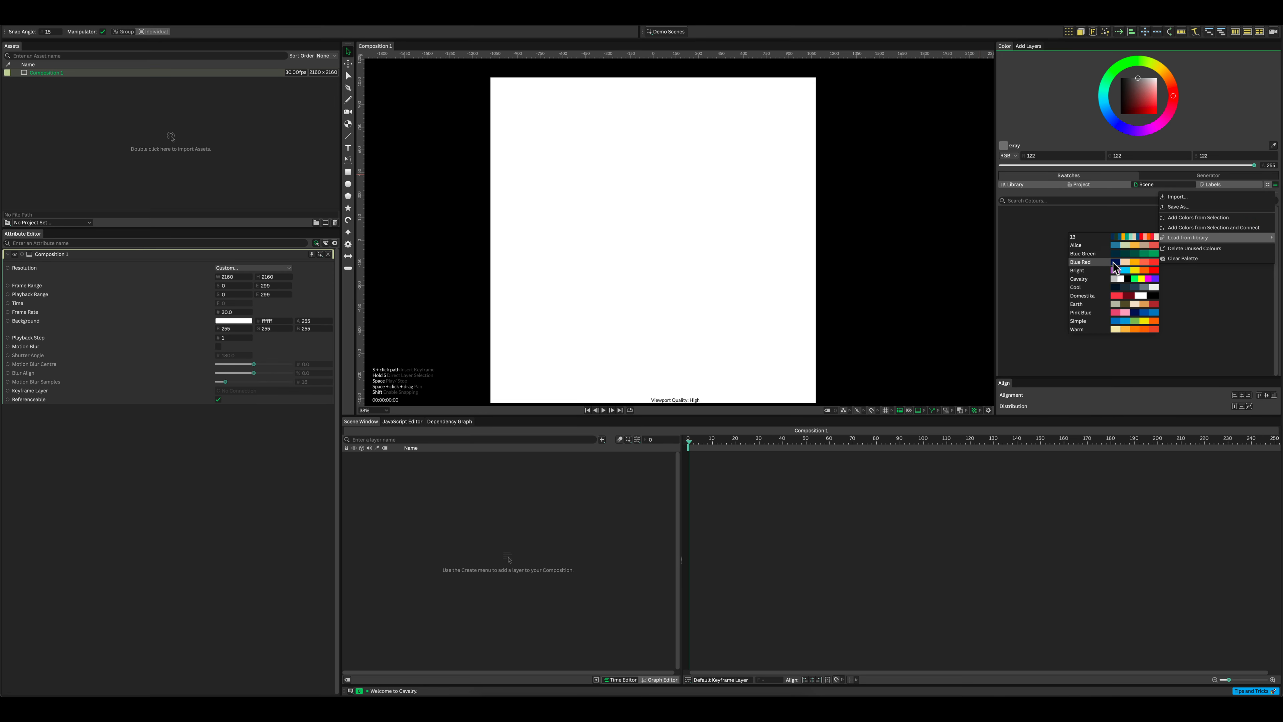
left_click(1088, 270)
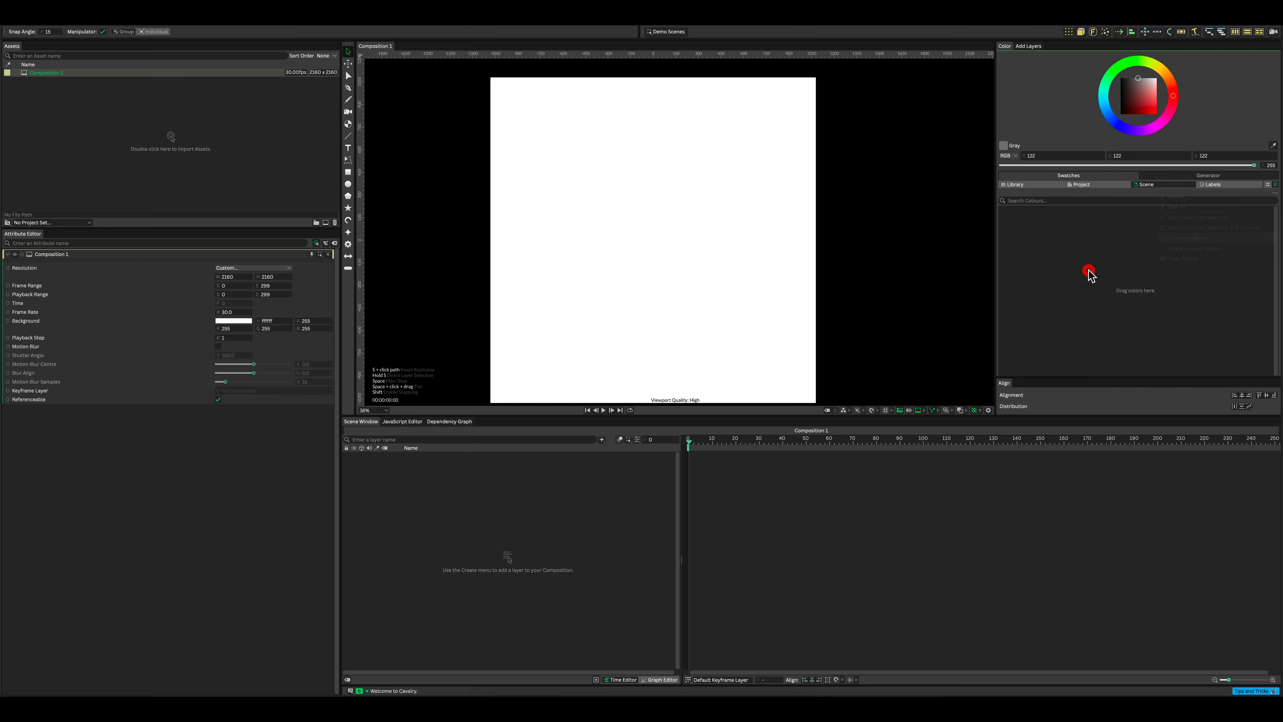
Step: Connect the Dark Orange scene swatch to the composition's background colour
left_click_drag(1004, 243, 226, 327)
scroll(717, 259, "down", 2)
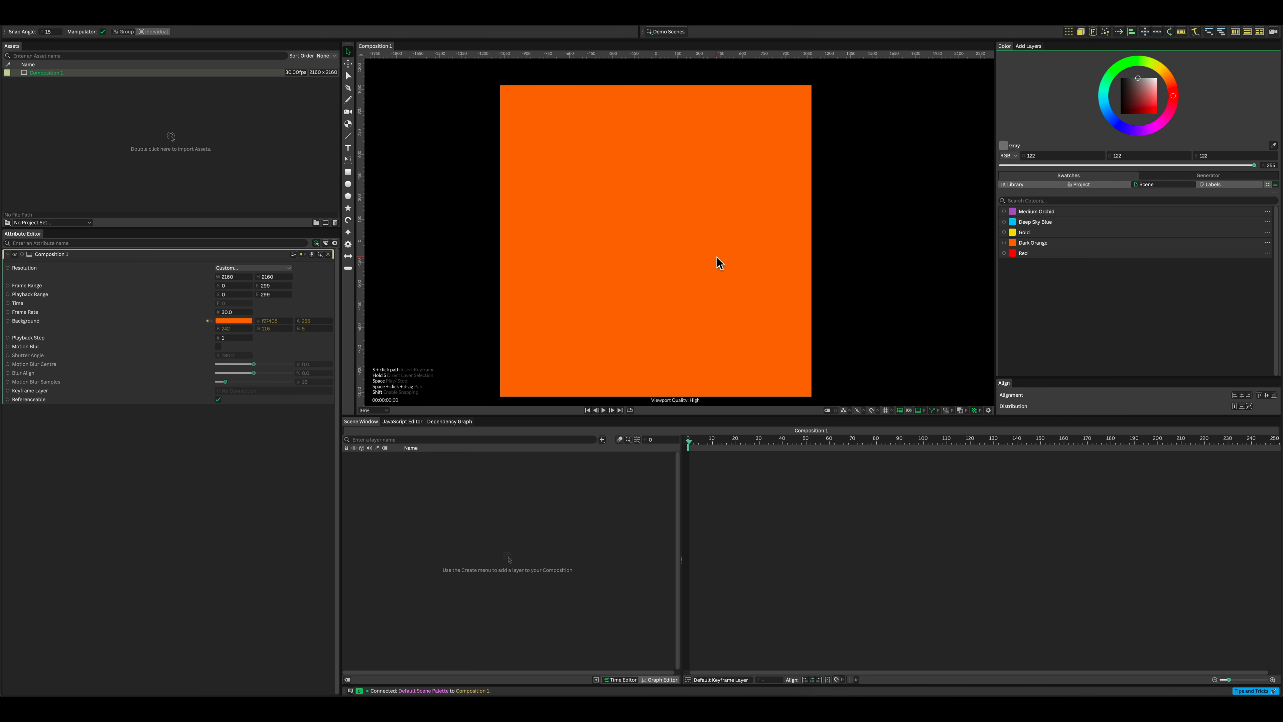
left_click_drag(716, 257, 736, 241)
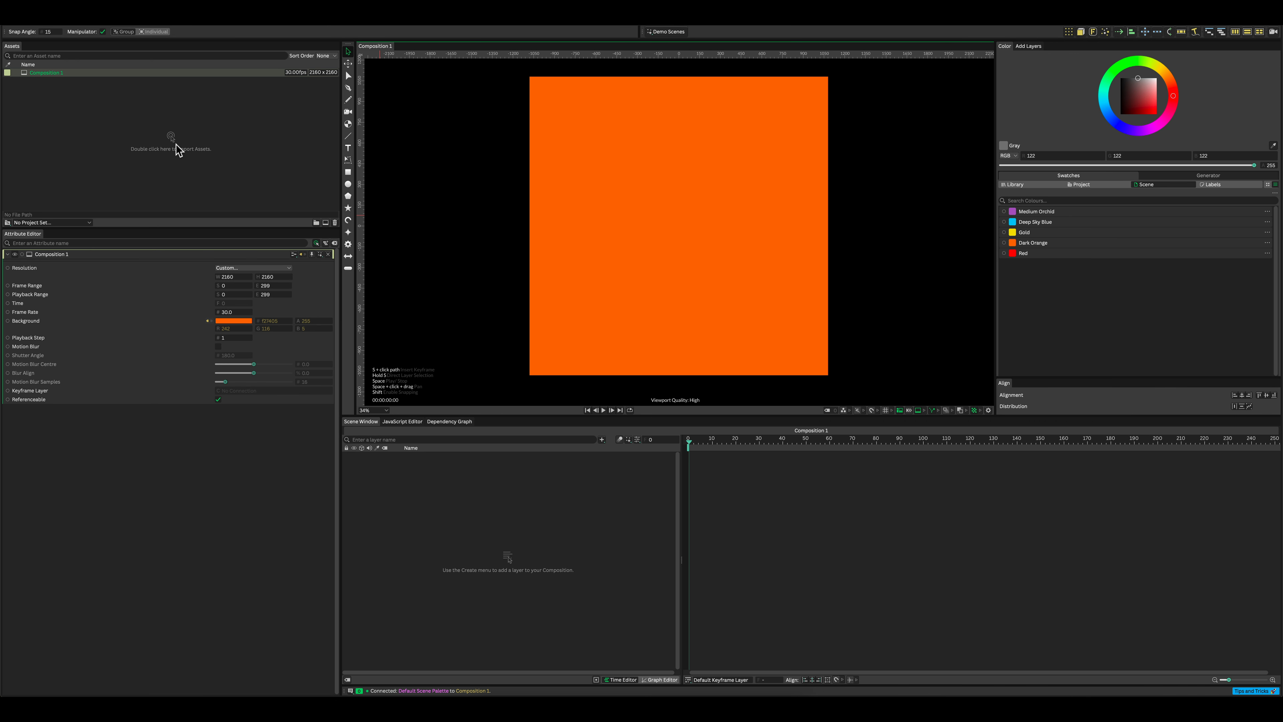
Step: Create a default ellipse at the composition's centre and apply a Duplicator to it
key("alt")
left_click(348, 185)
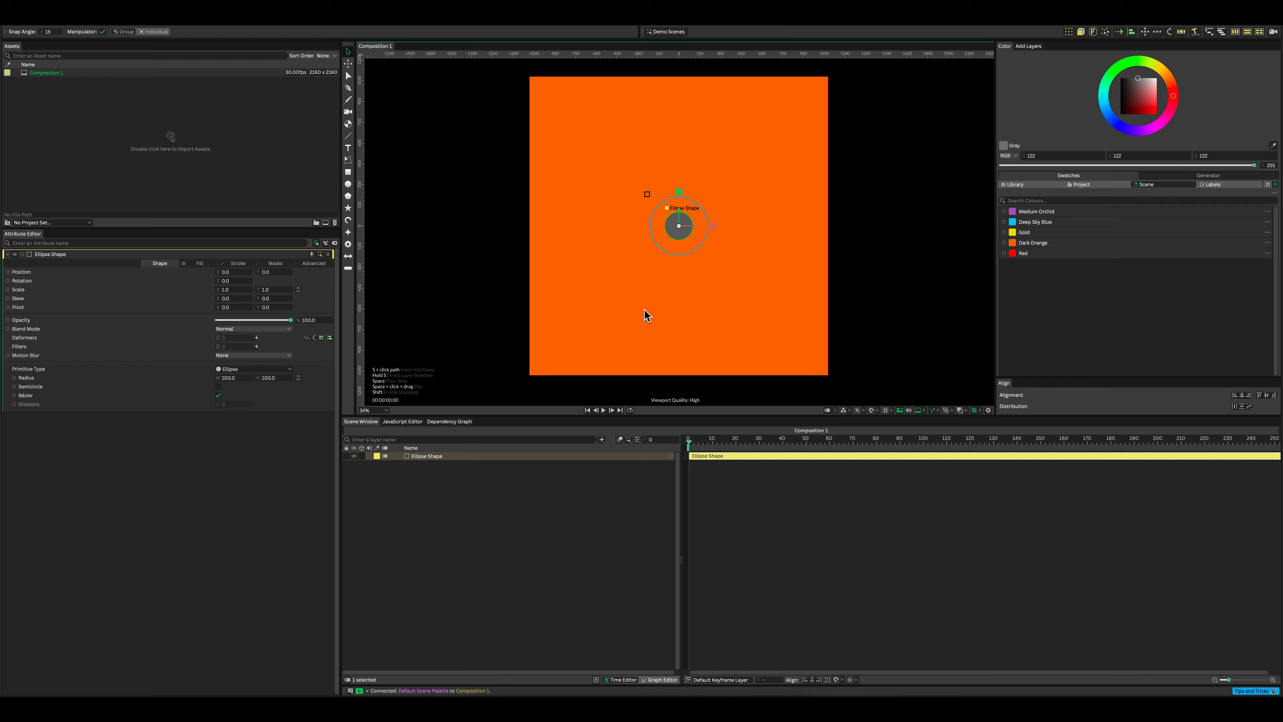
left_click(1068, 33)
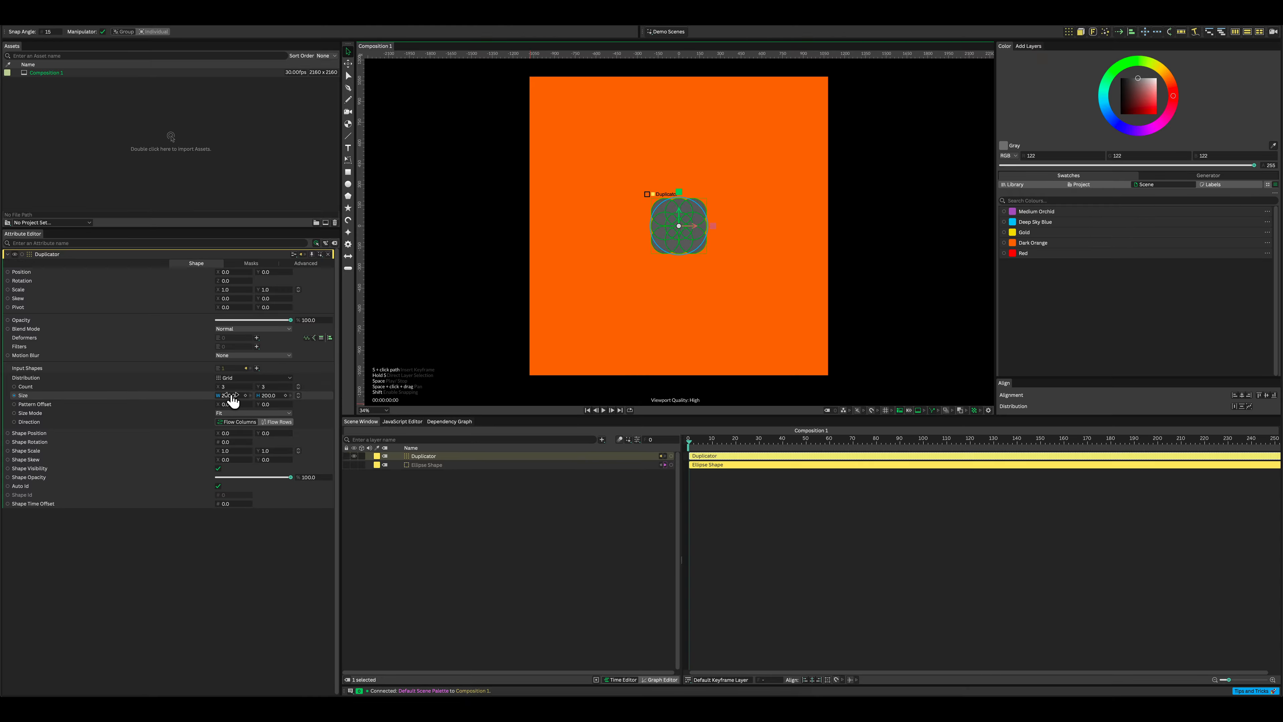
Step: Set the Duplicator's grid distribution size to 400 x 400
double_click(231, 395)
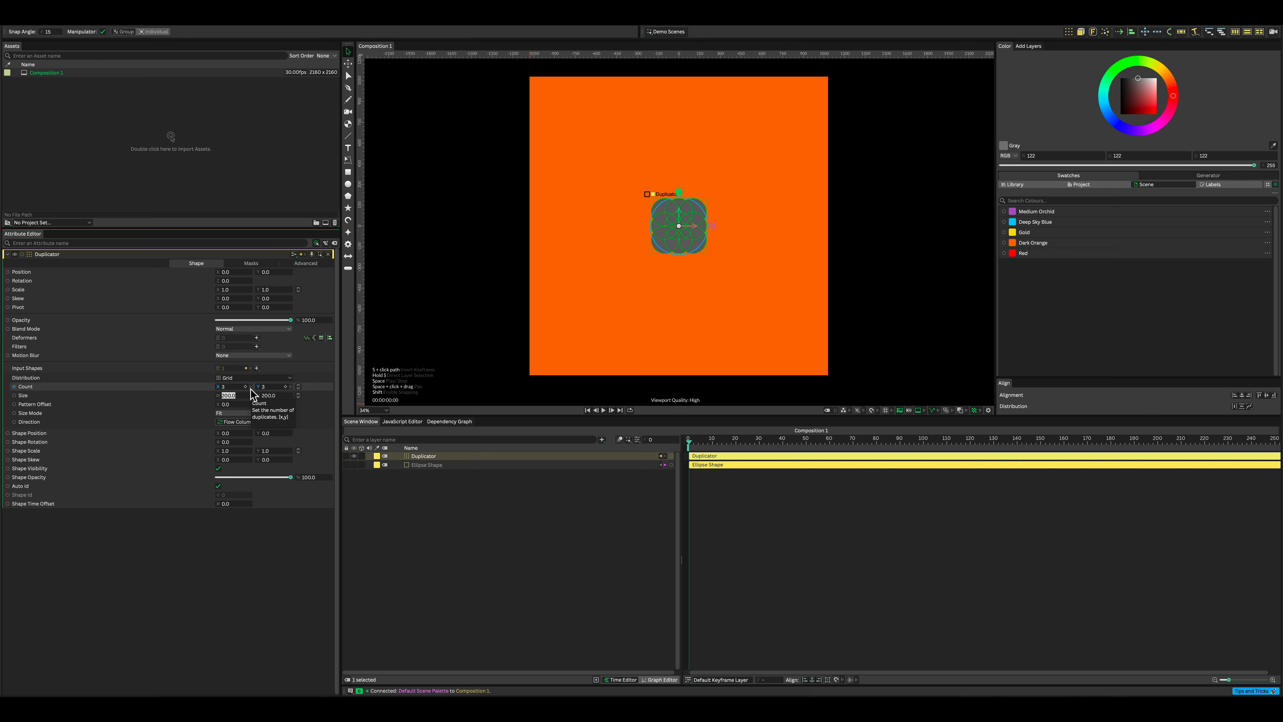
type("400")
key("Return")
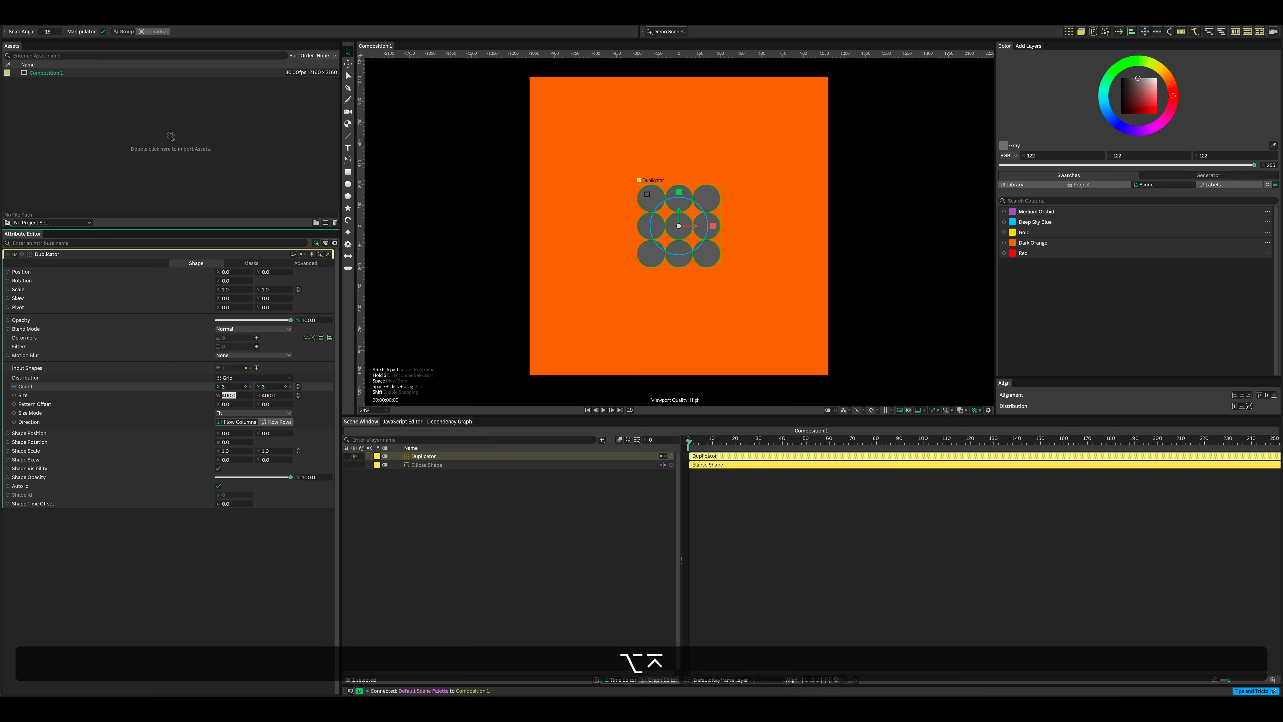
Step: Add a Noise behaviour to the Duplicator's Shape Position and nest the Noise layer under the Duplicator
right_click(121, 436)
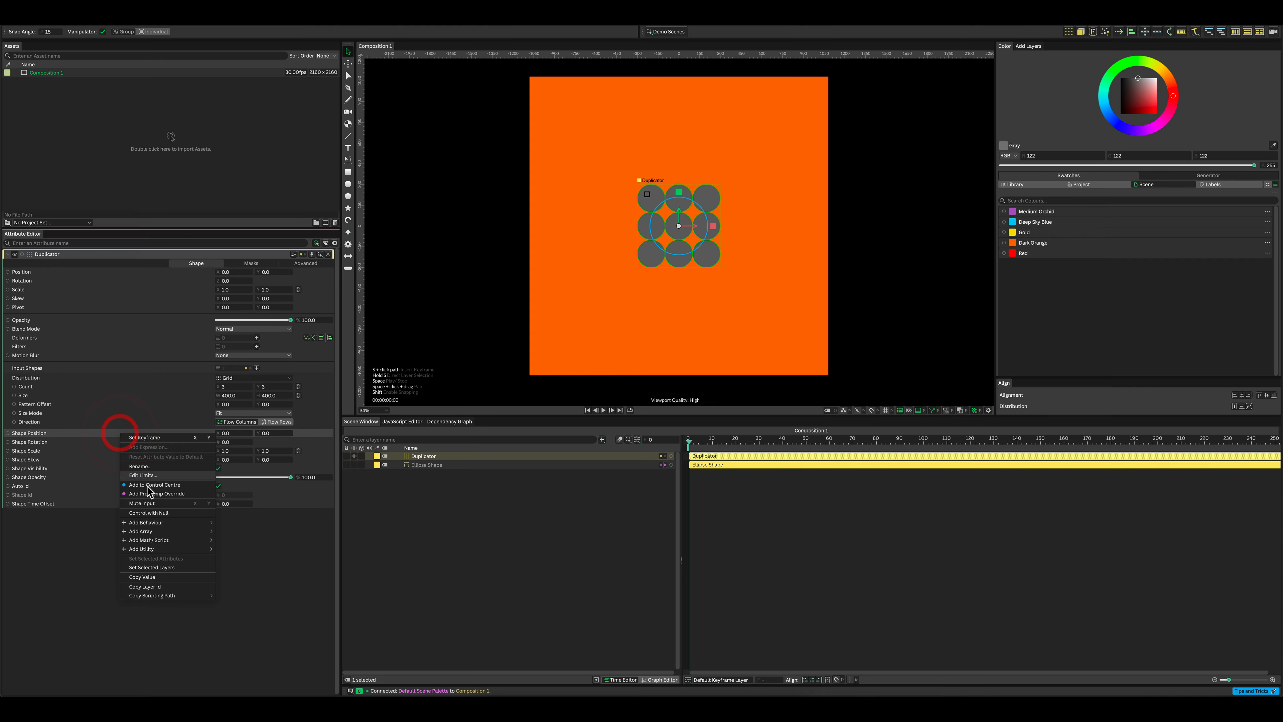
mouse_move(174, 524)
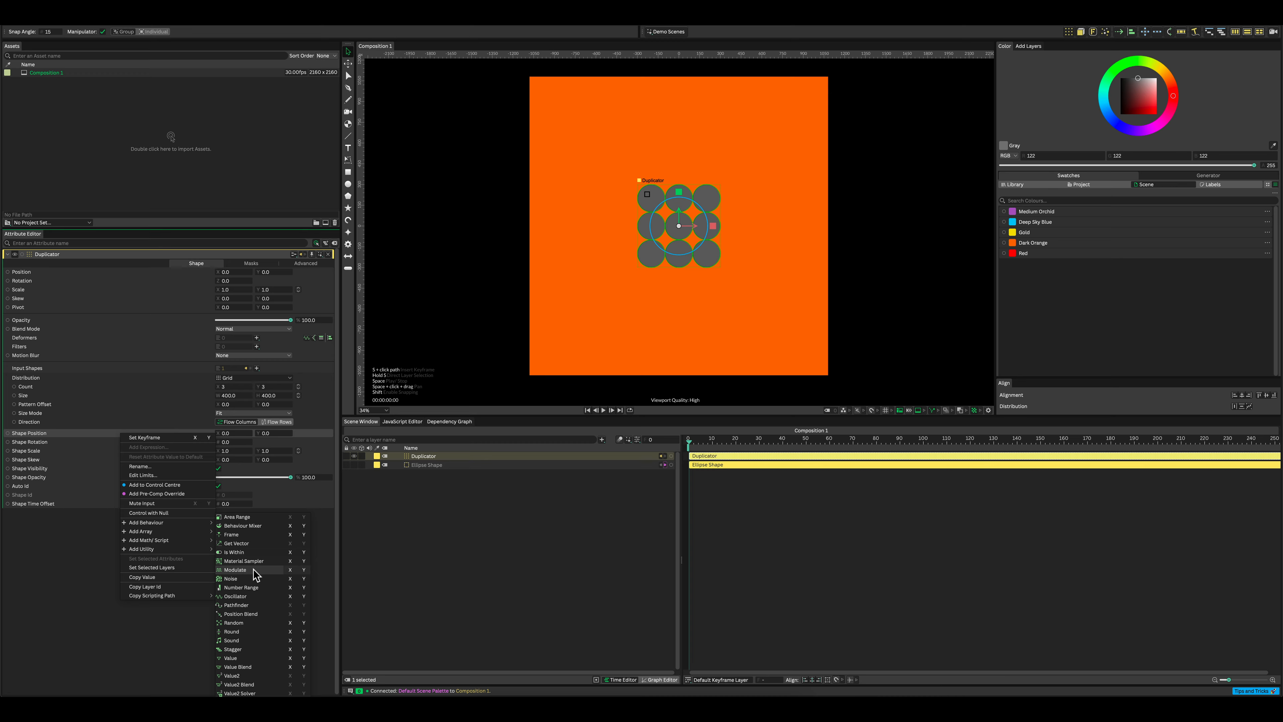
left_click(252, 578)
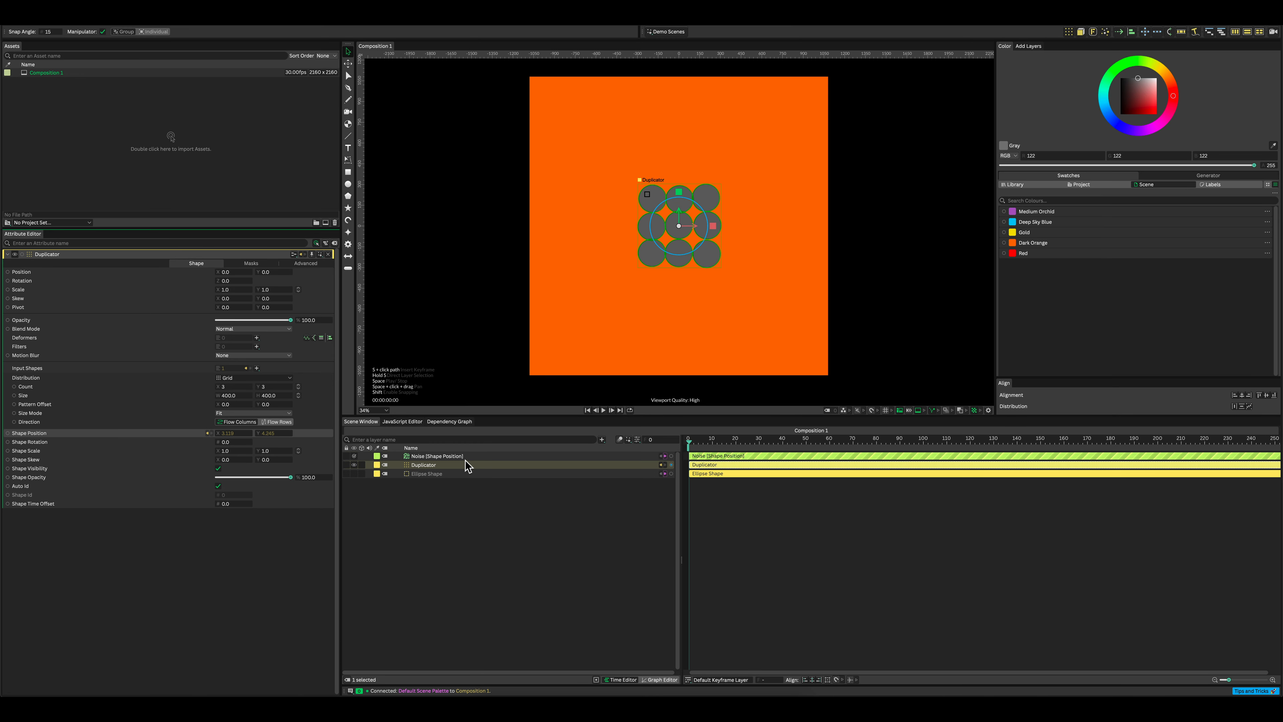
left_click_drag(451, 456, 441, 467)
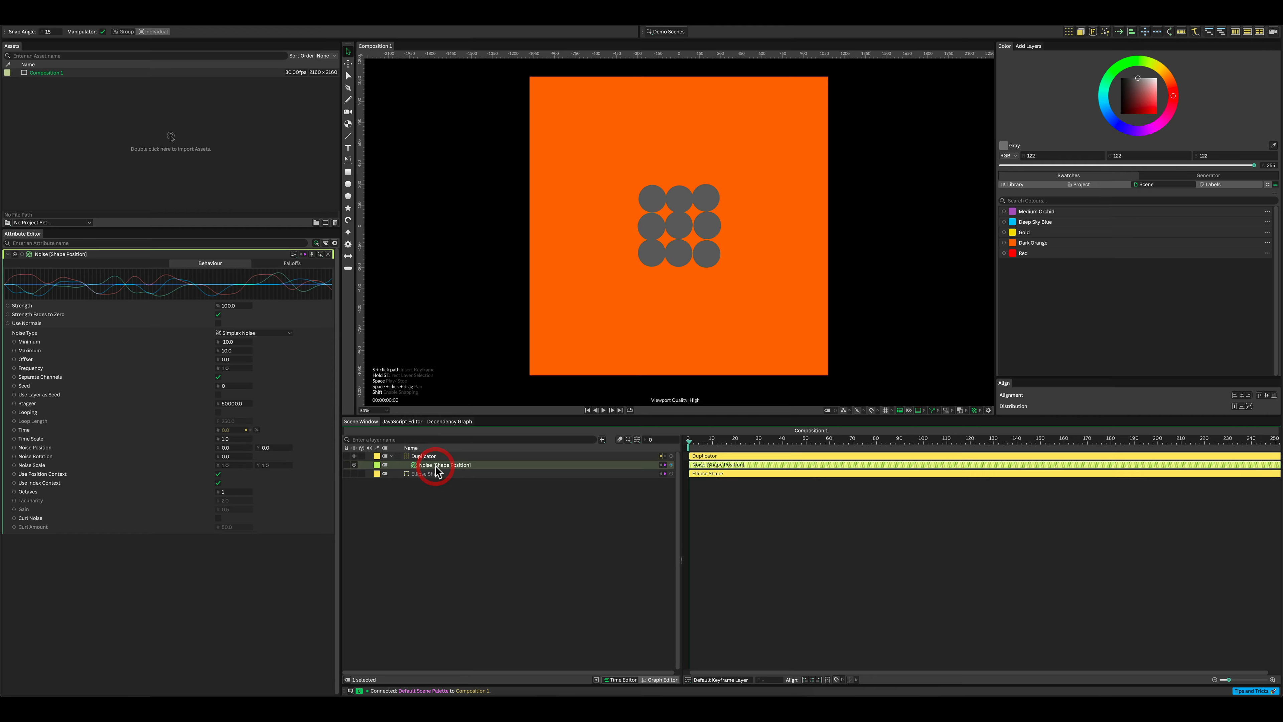
Step: Set the Noise behaviour's minimum to -500 and its maximum to 500
left_click(234, 342)
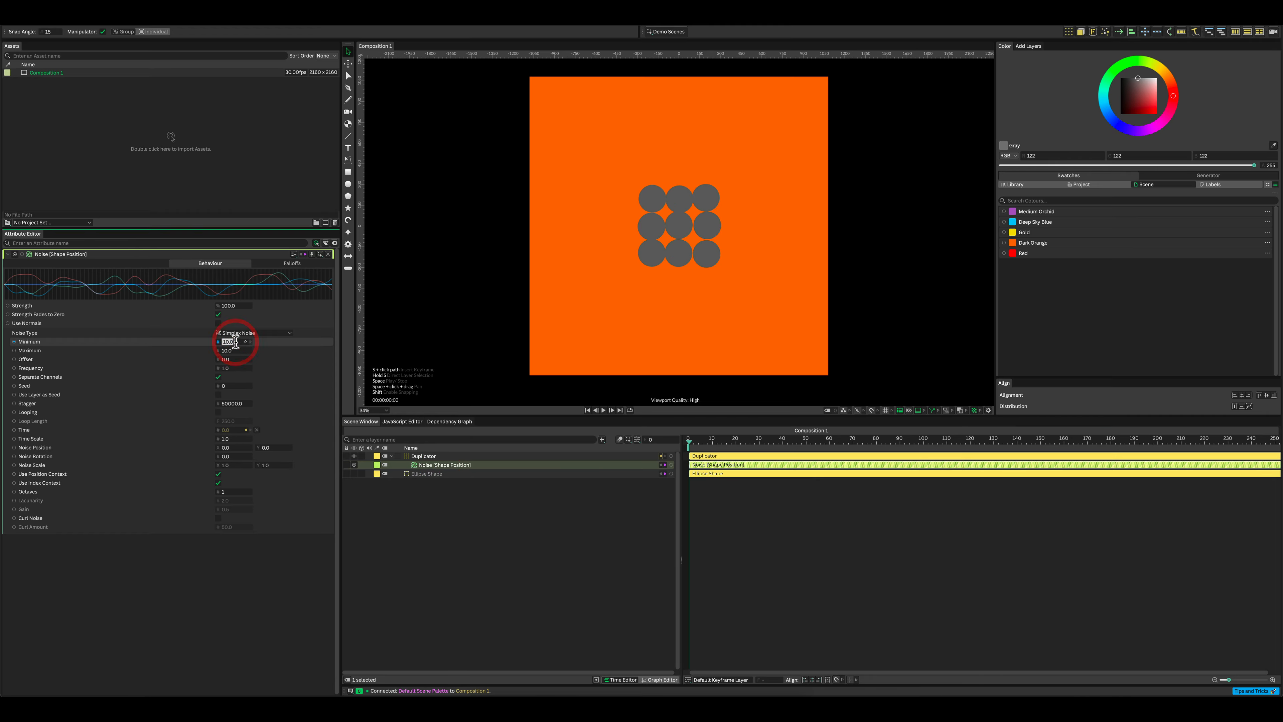
type("-")
key("Return")
left_click(230, 350)
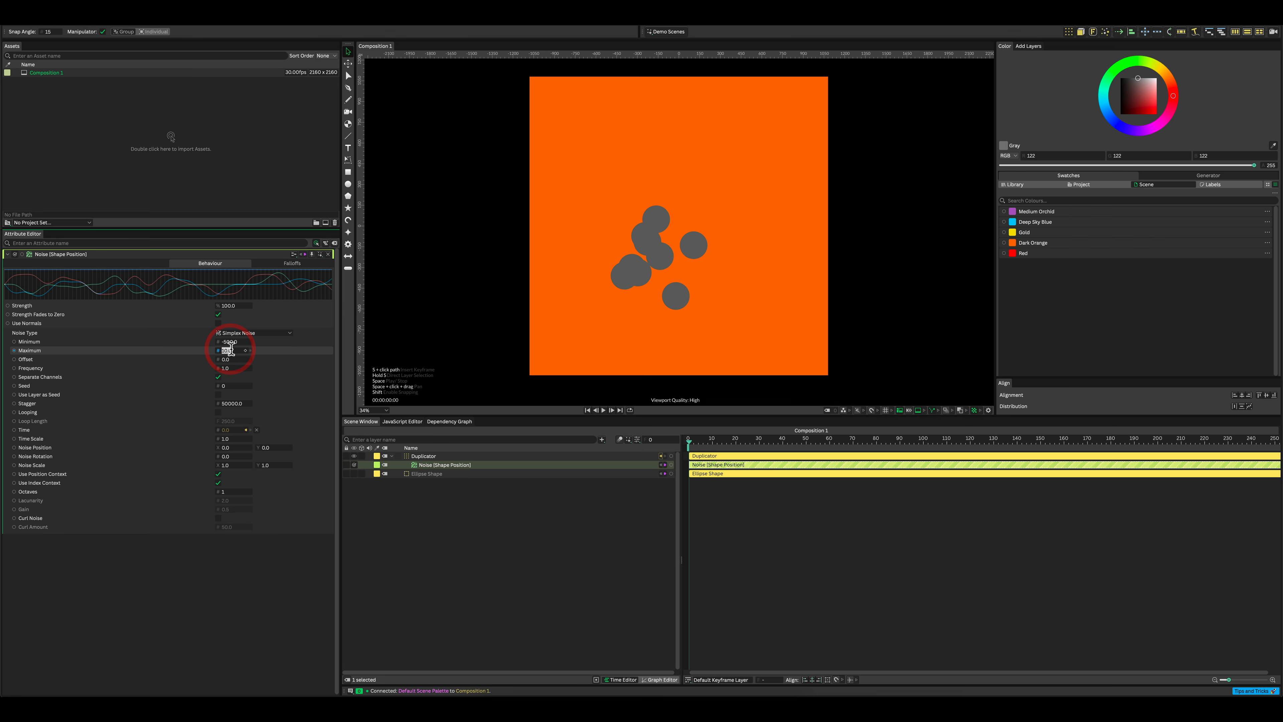
type("500")
key("Return")
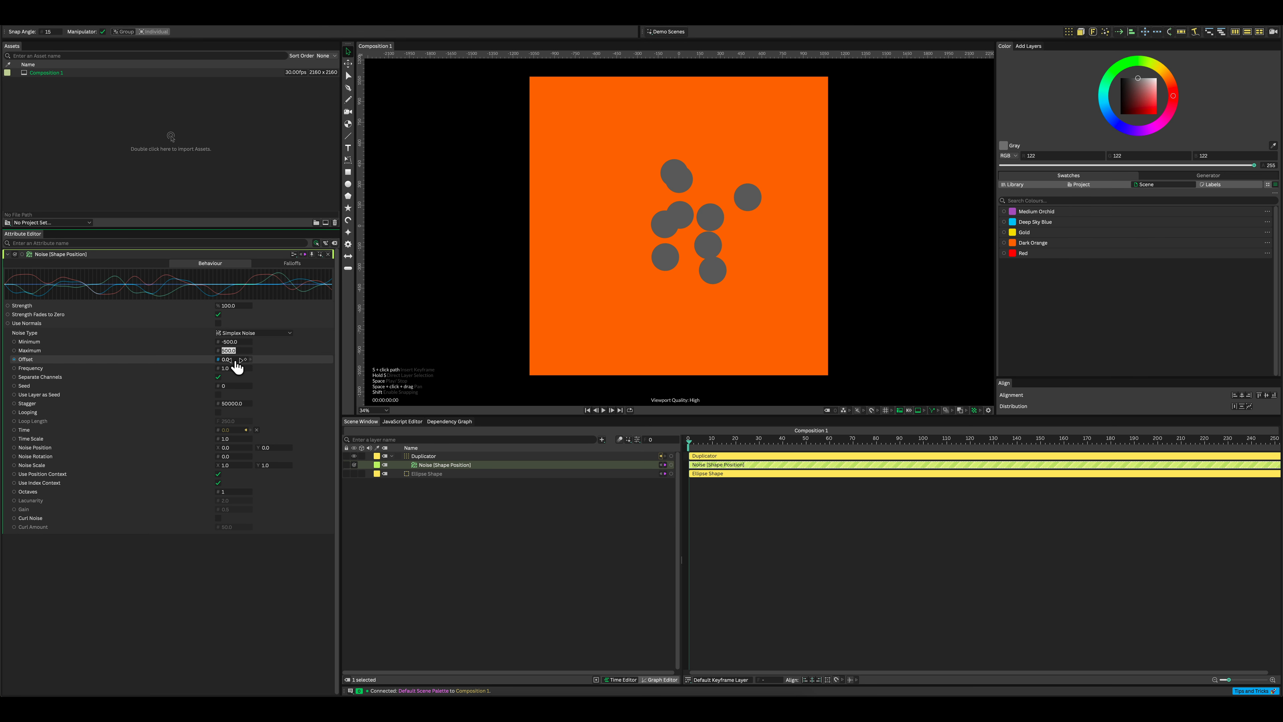
Step: Set the Noise behaviour's frequency to 0.5
left_click(231, 368)
key("BackSpace")
type("0.5")
key("Return")
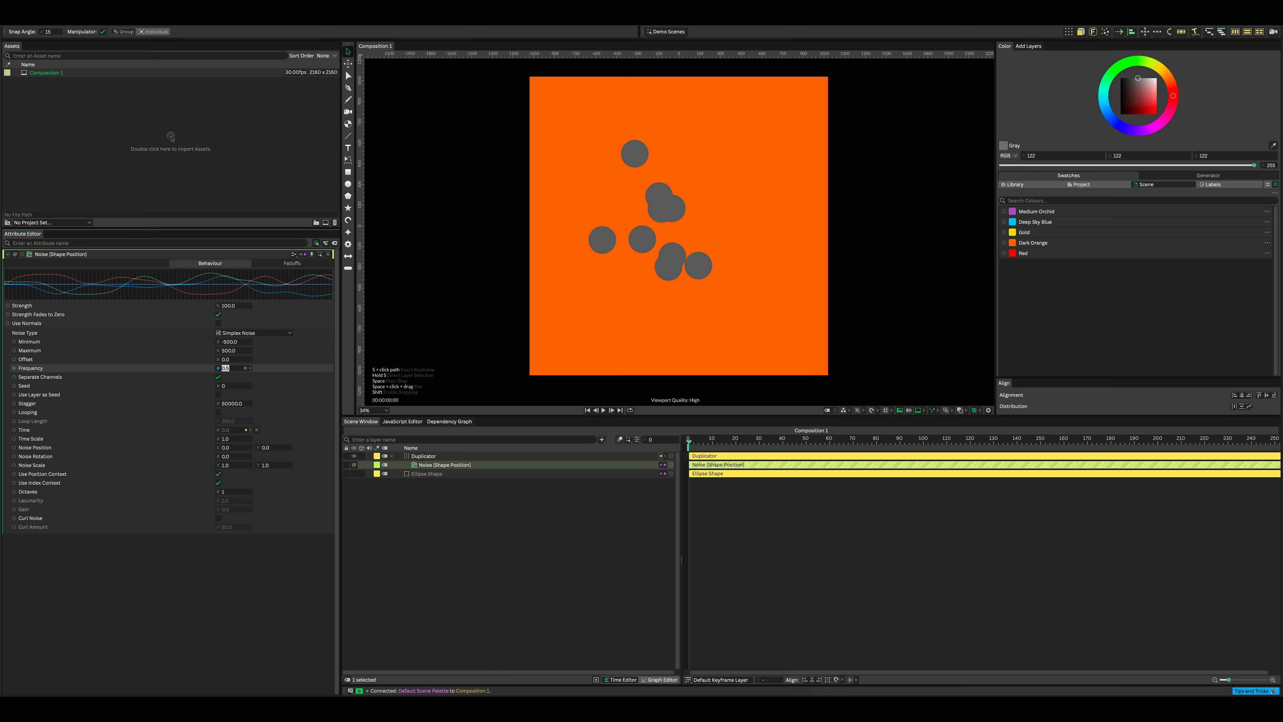
Step: Enable looping on the Noise behaviour and set the loop length to 299
left_click(218, 412)
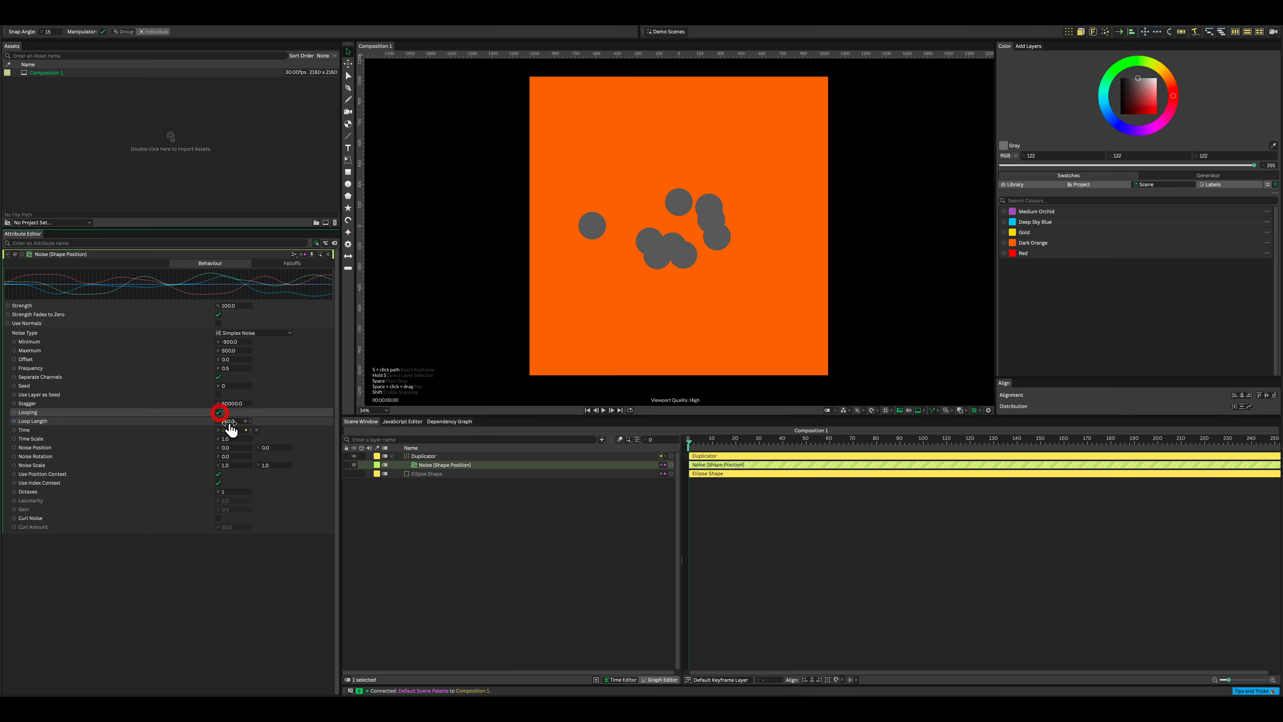
left_click(232, 421)
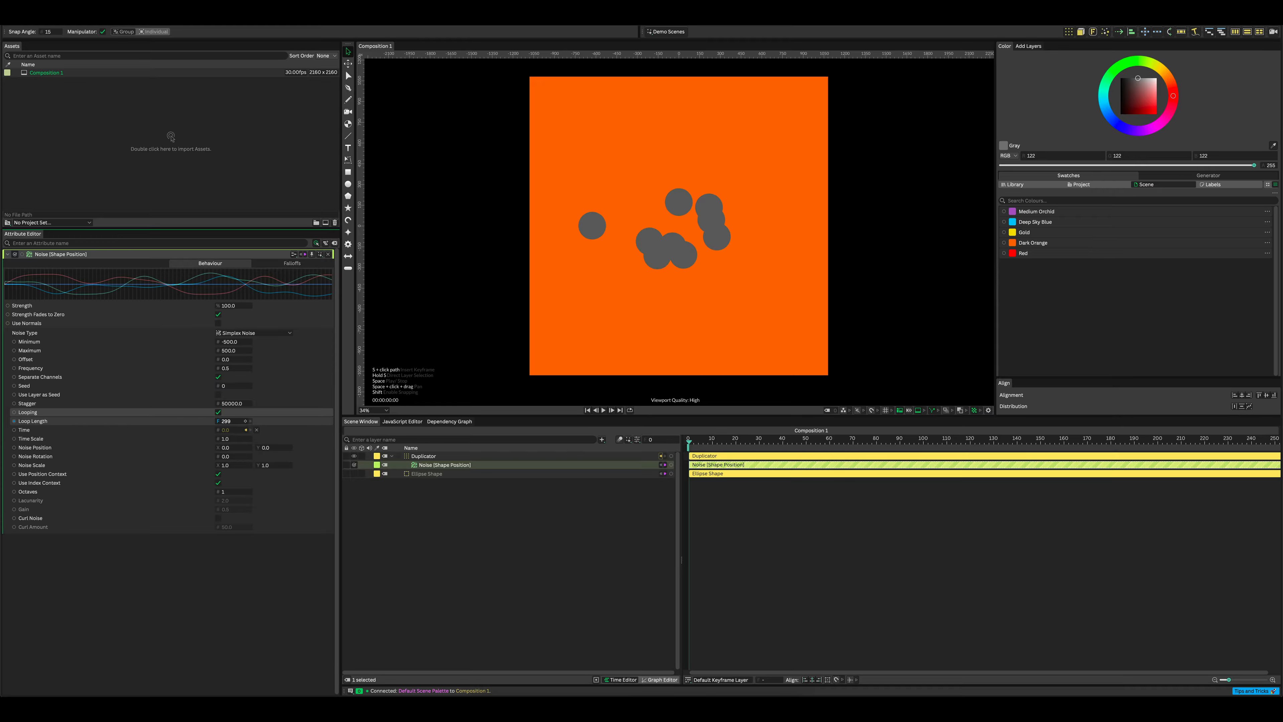
type("299")
key("Return")
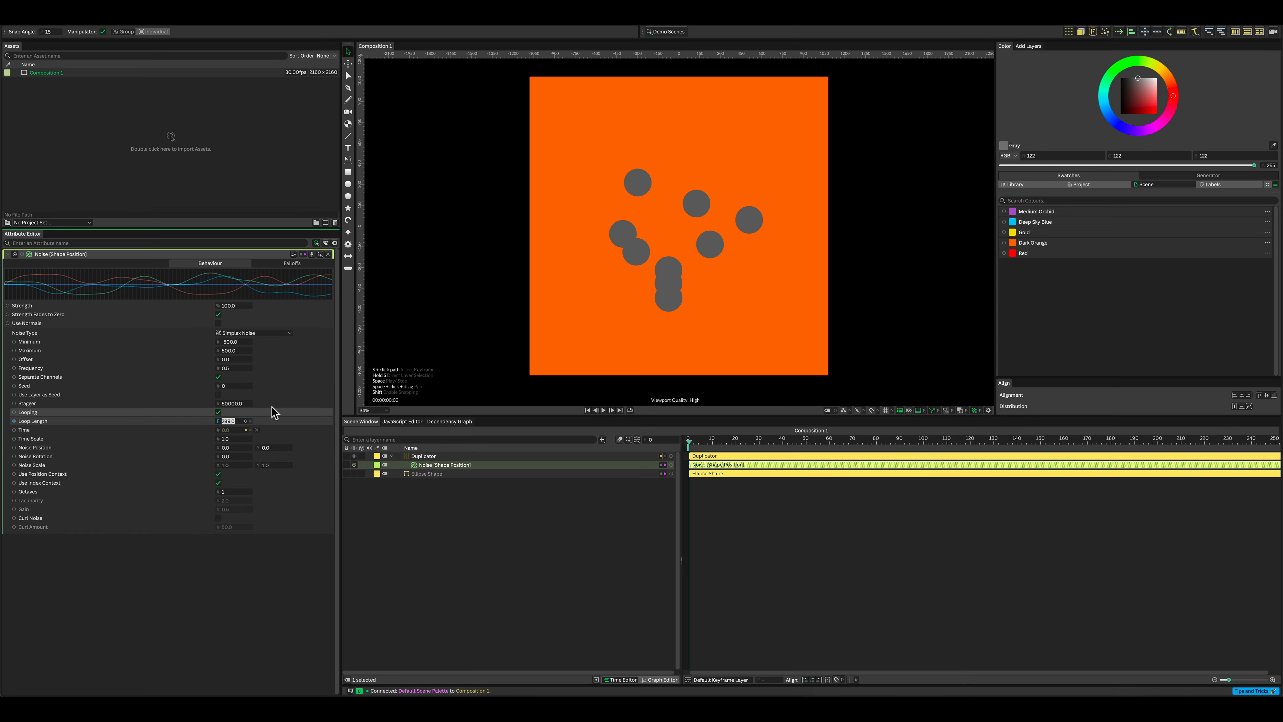
Step: Play back the composition briefly to check the motion of the duplicated circles
left_click(767, 543)
key("space")
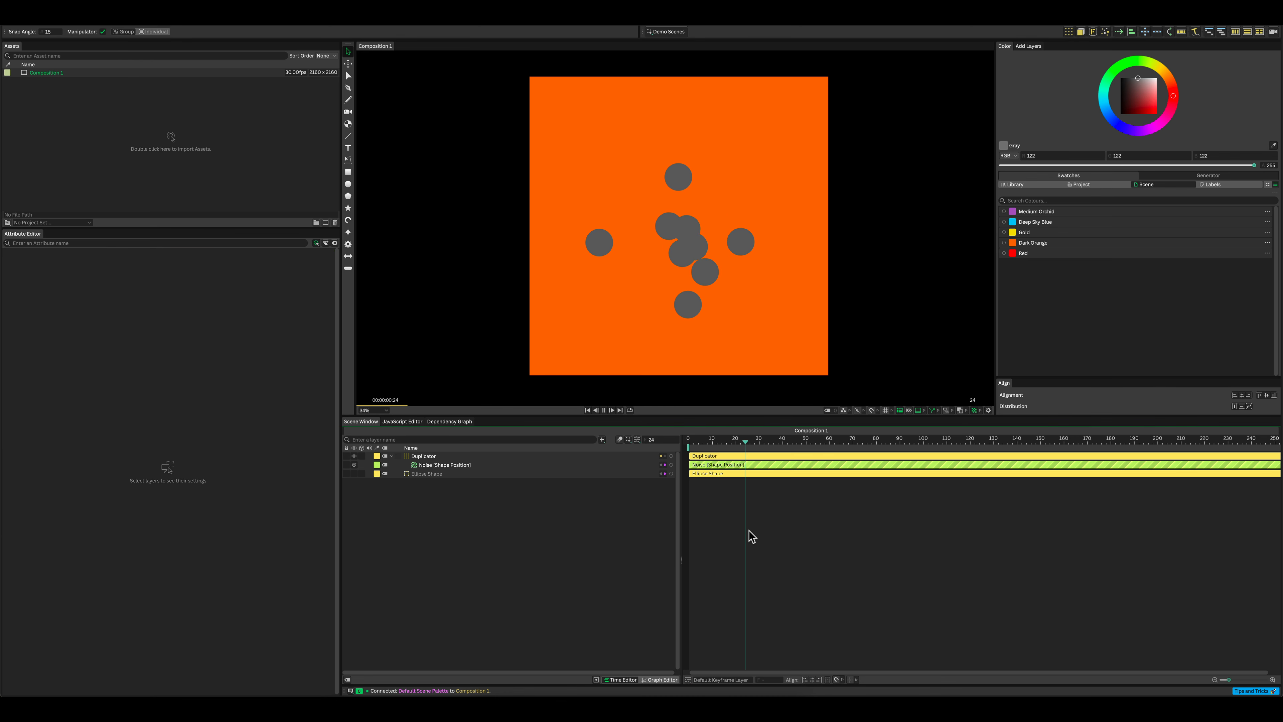
key("space")
Step: Add a Convex Hull shape layer to the composition through a layer search for "hull"
left_click(507, 513)
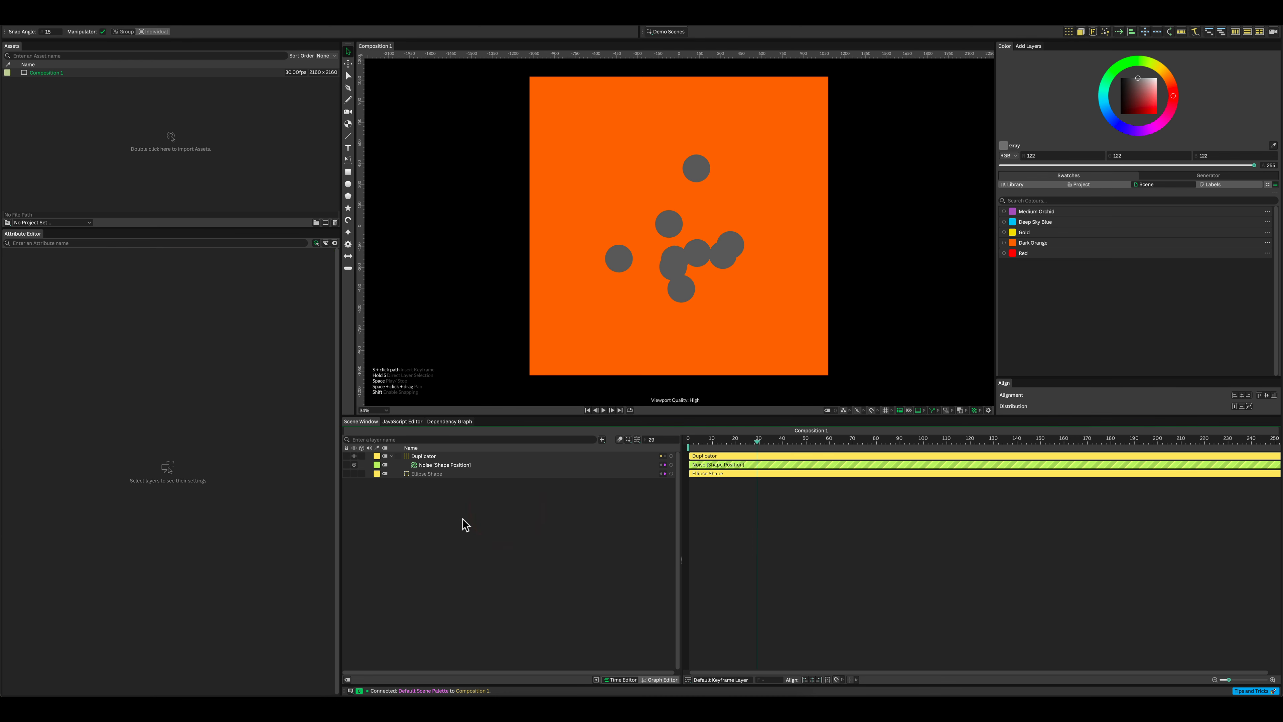
key("super+period")
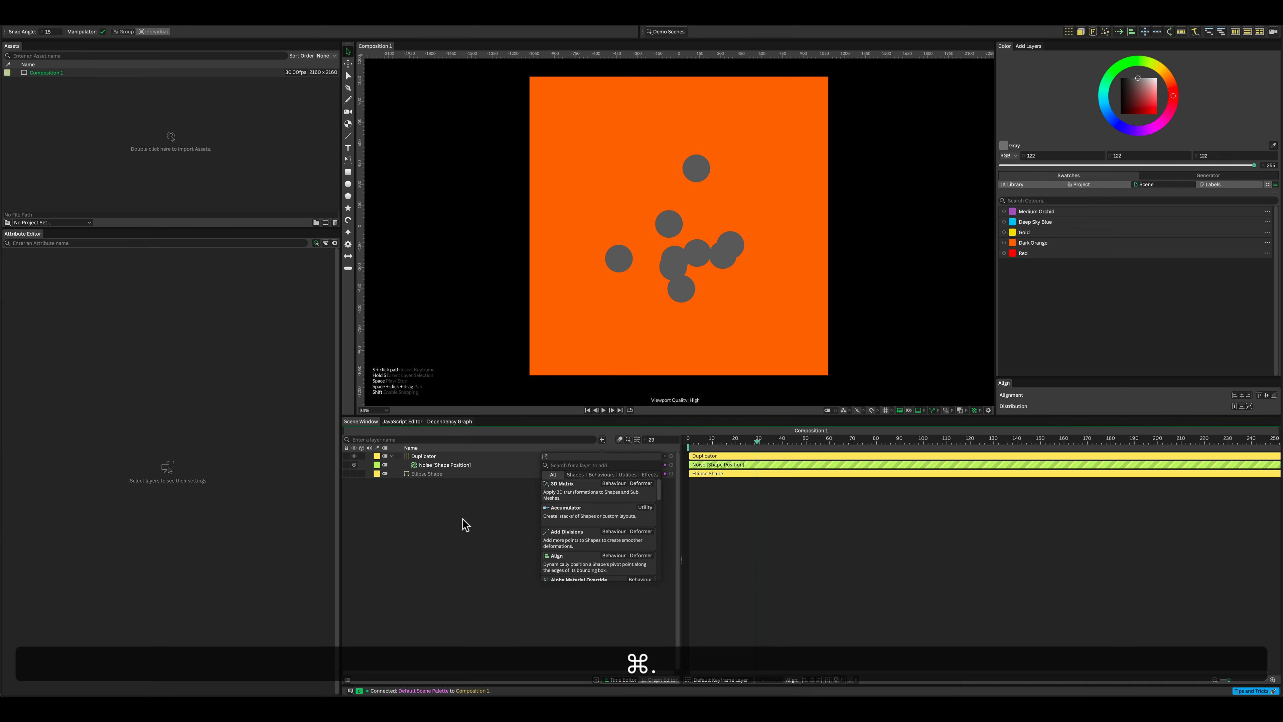
type("hu")
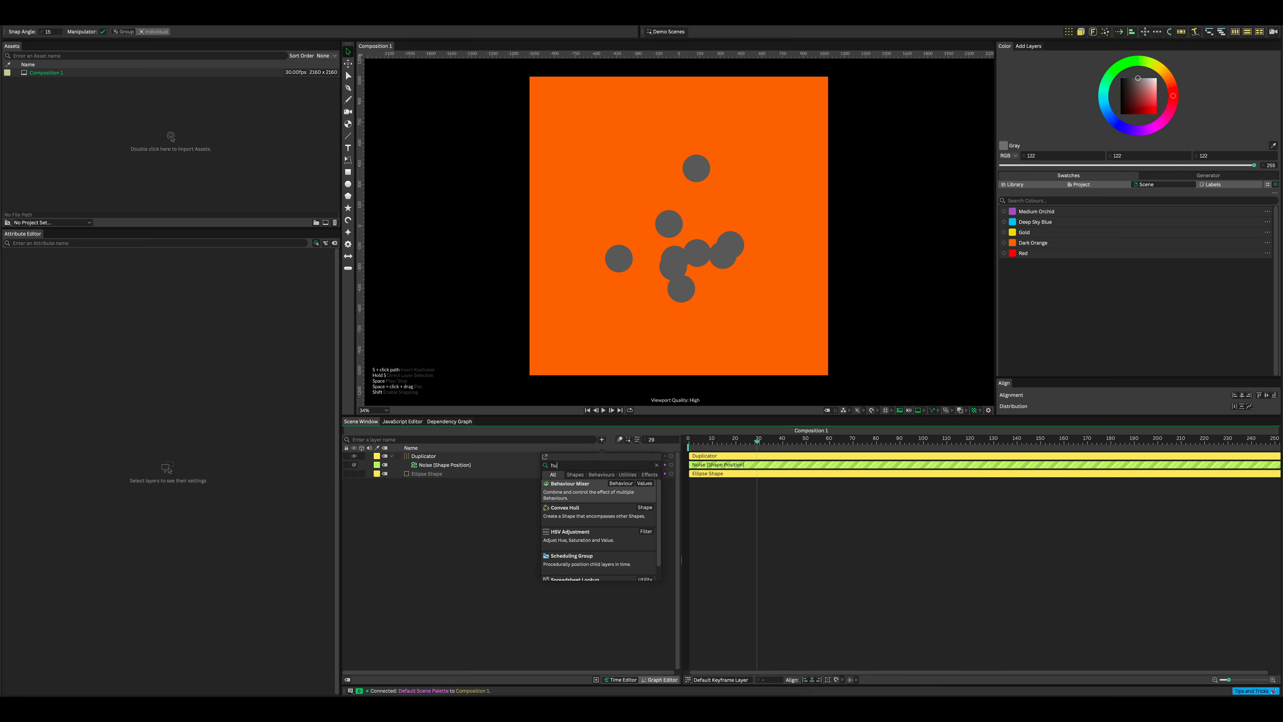
type("ll")
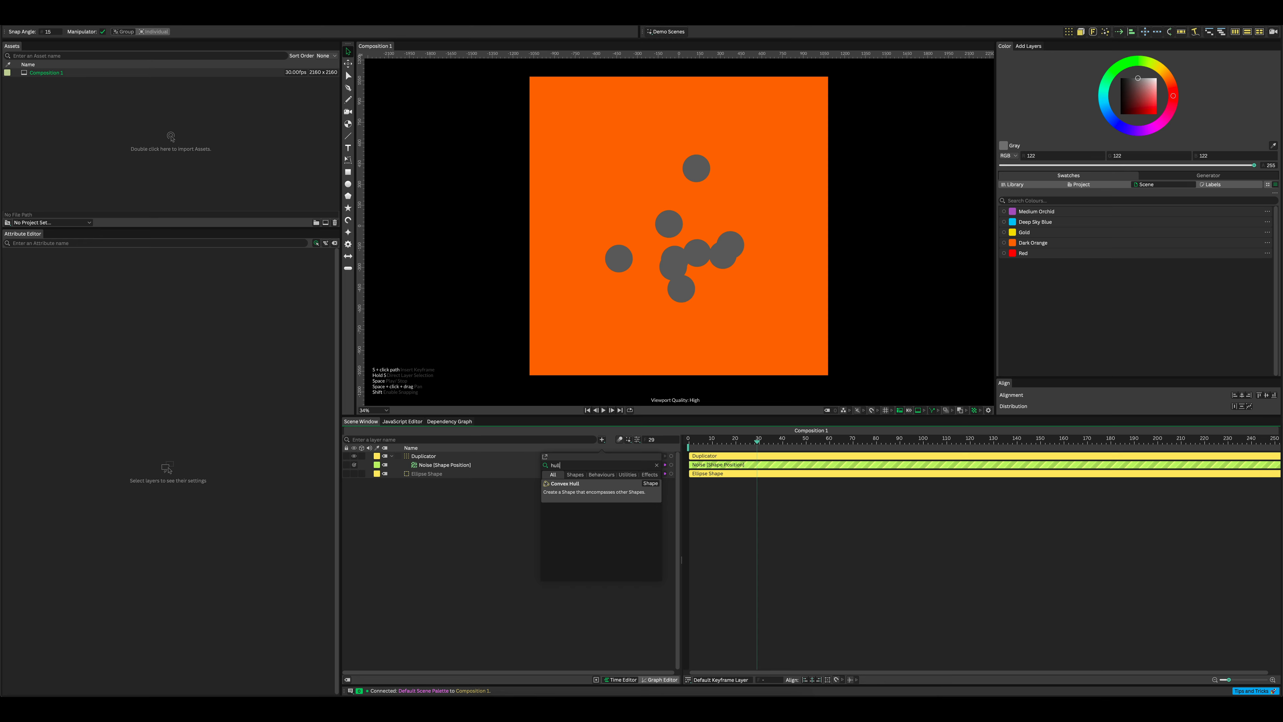
left_click(562, 491)
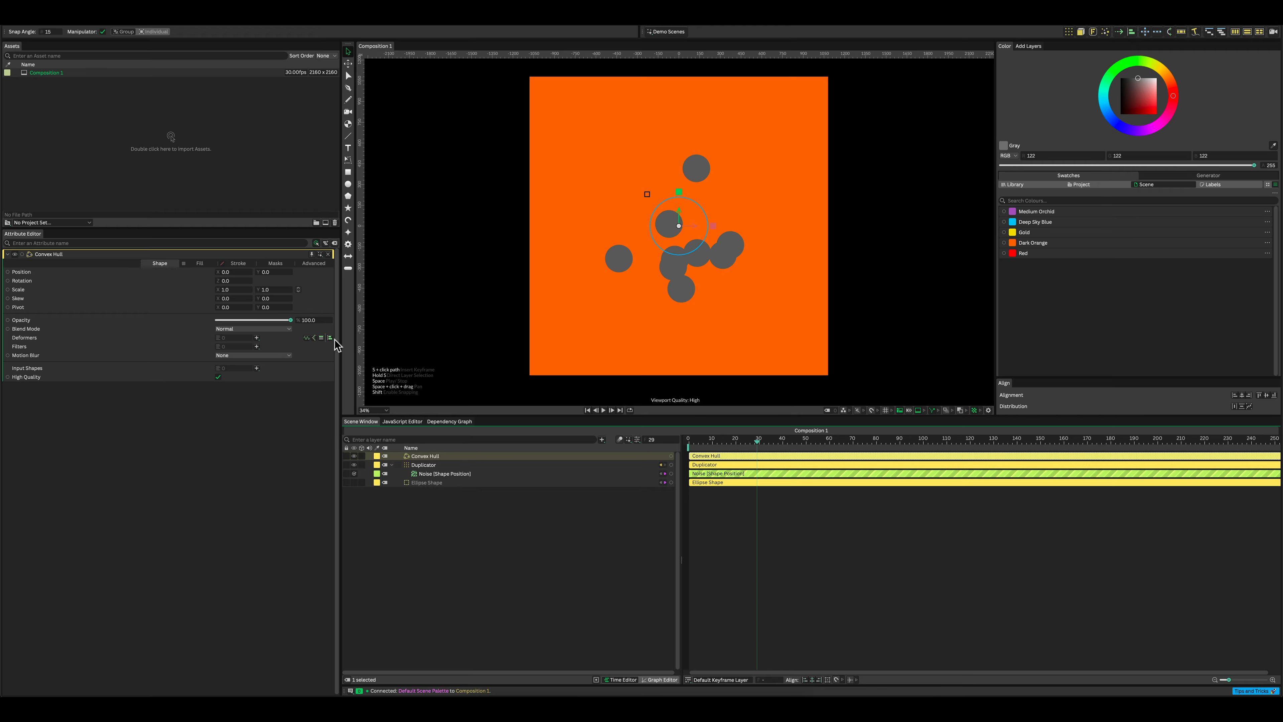
Step: Set the Convex Hull's fill color to white
left_click(202, 264)
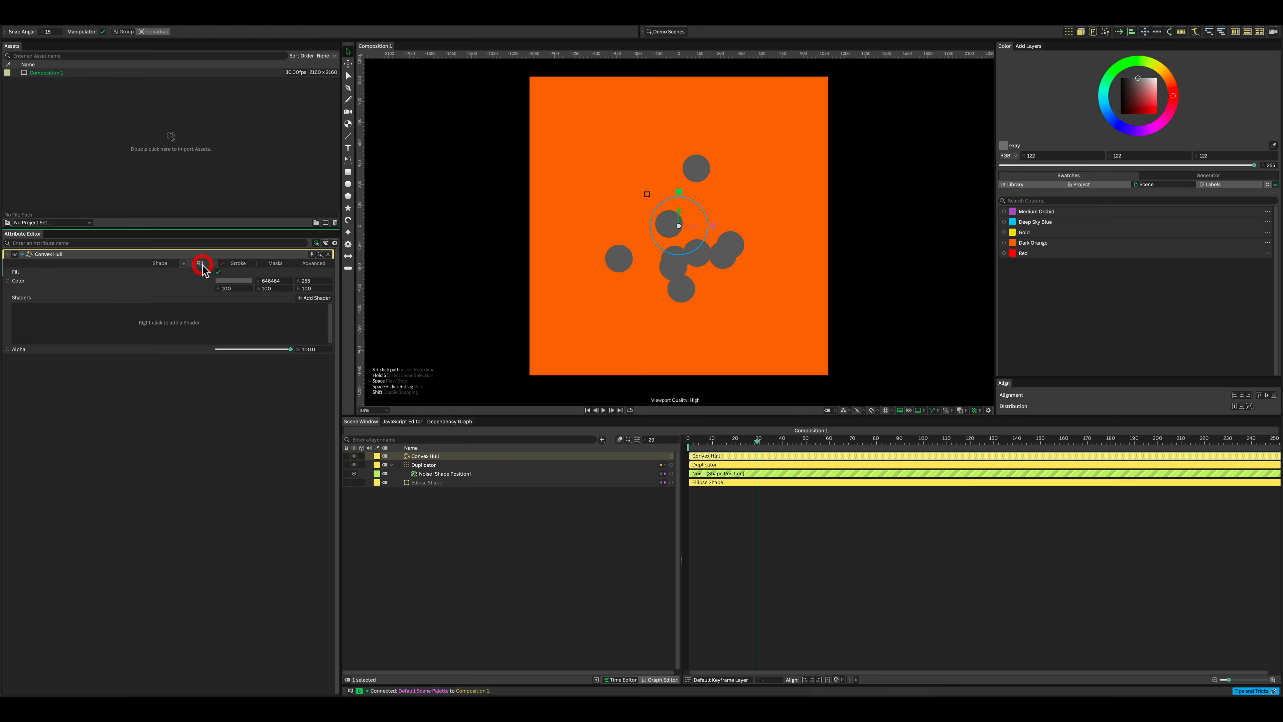
left_click(222, 279)
left_click_drag(251, 189, 257, 174)
left_click(156, 191)
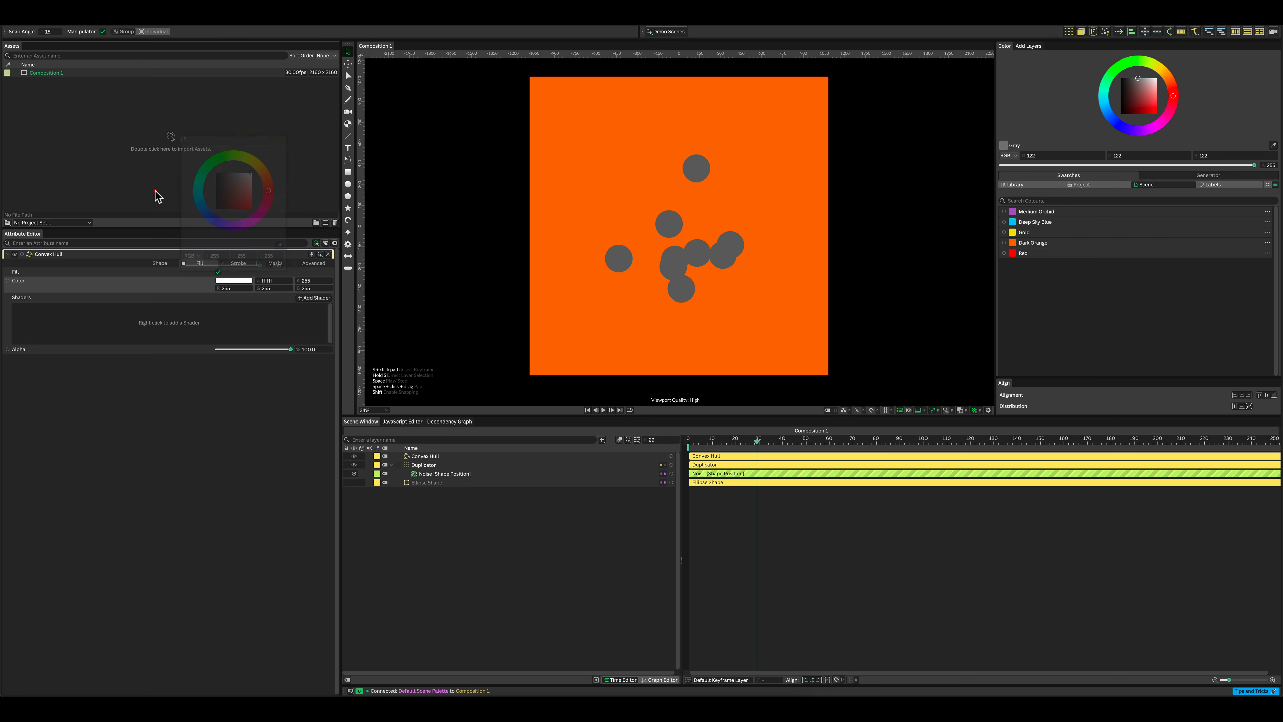
Step: Connect the Duplicator to the Convex Hull's Input Shapes and move the Convex Hull layer below the Duplicator
left_click(439, 456)
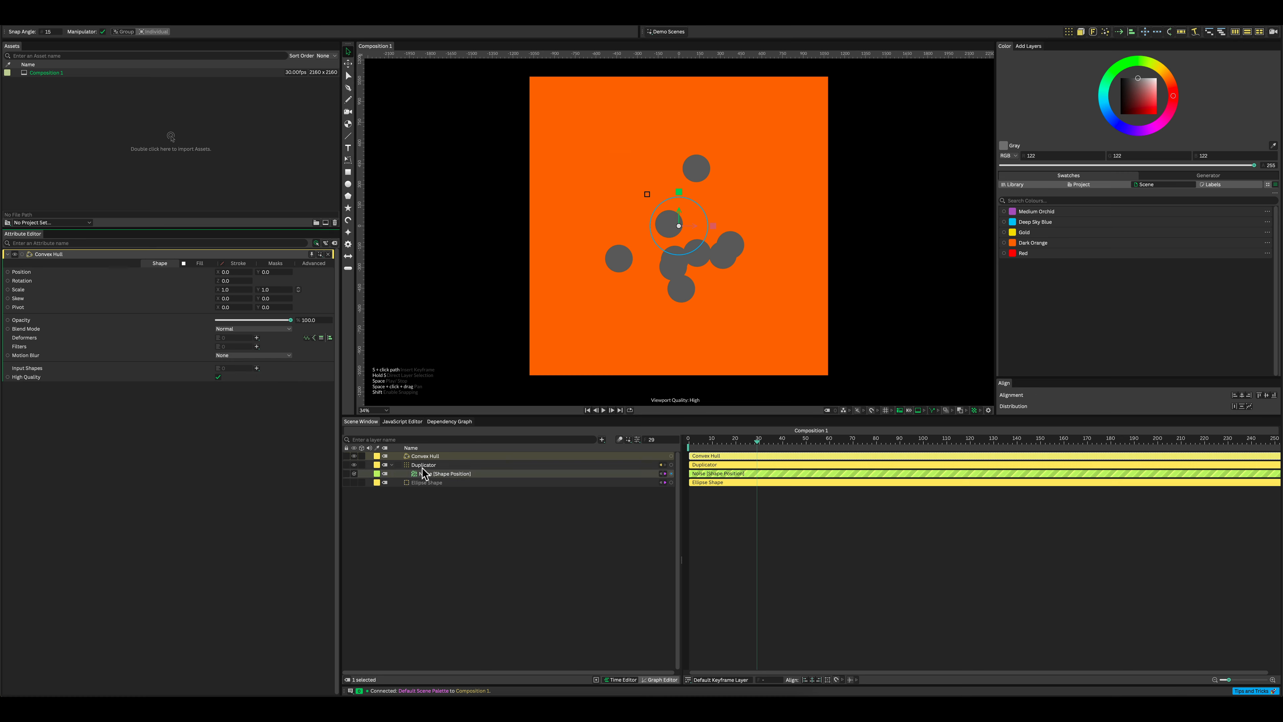
left_click_drag(424, 465, 239, 366)
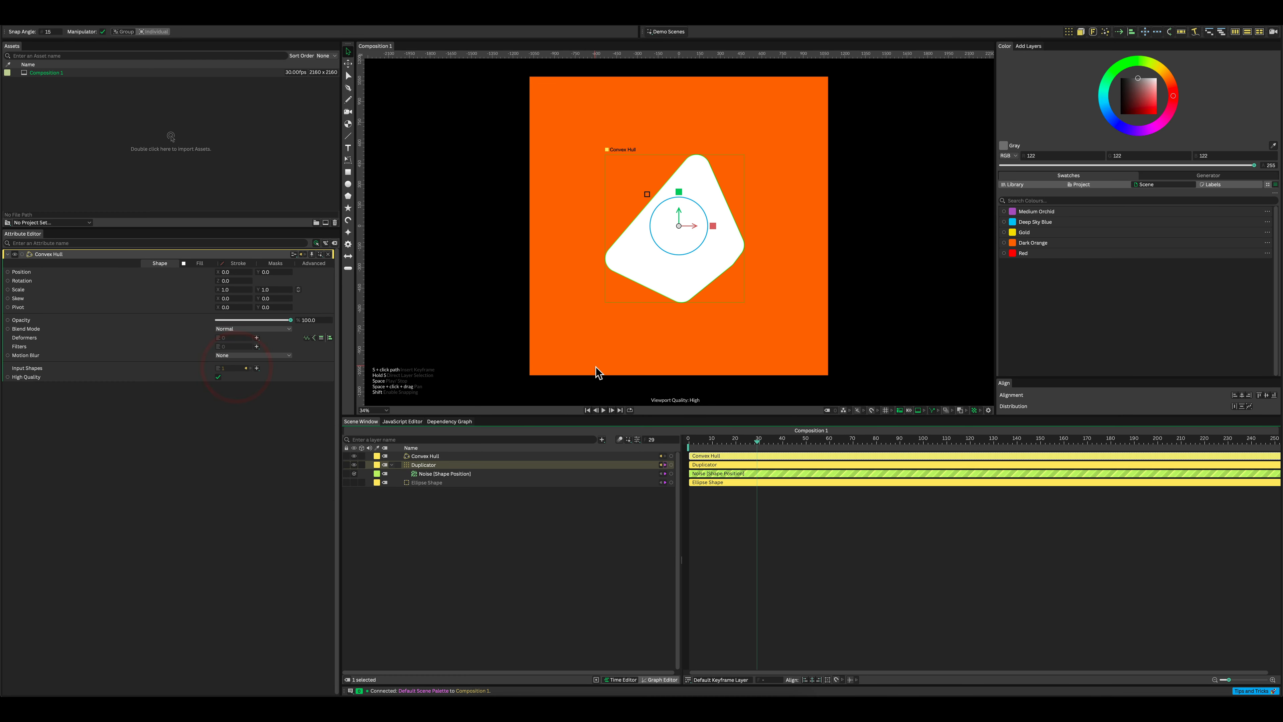
left_click_drag(433, 457, 432, 483)
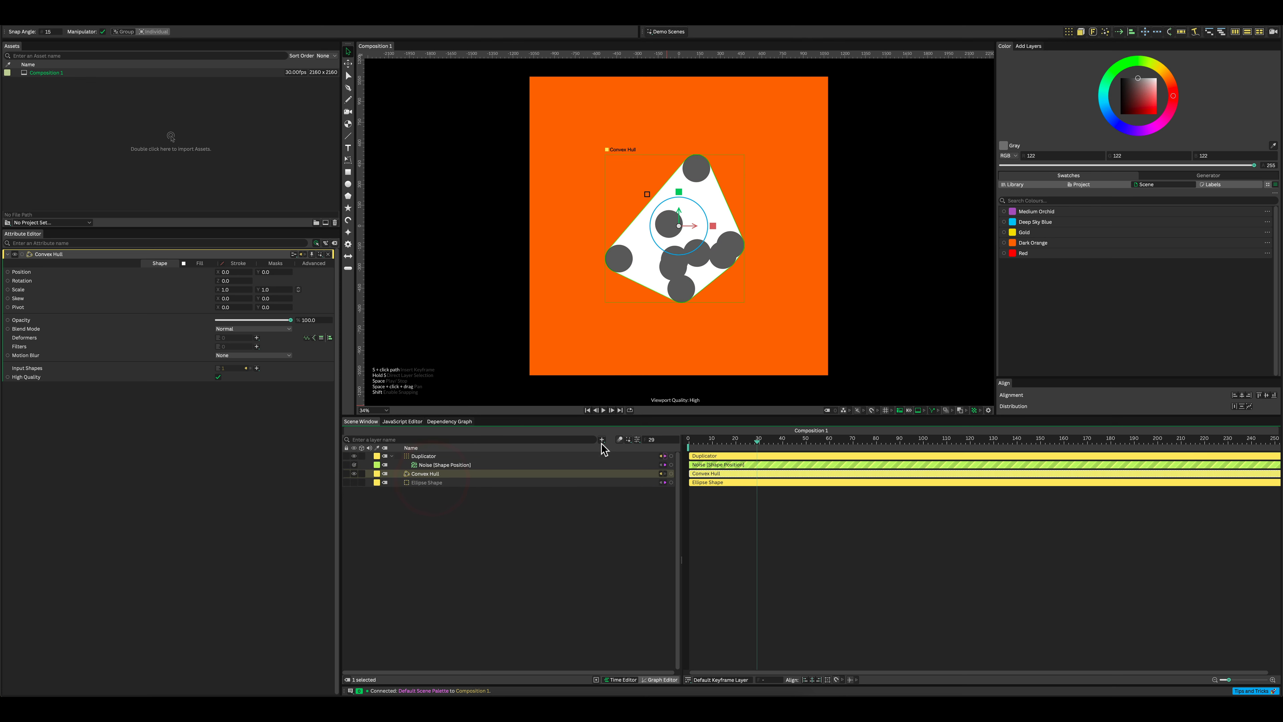
left_click(539, 557)
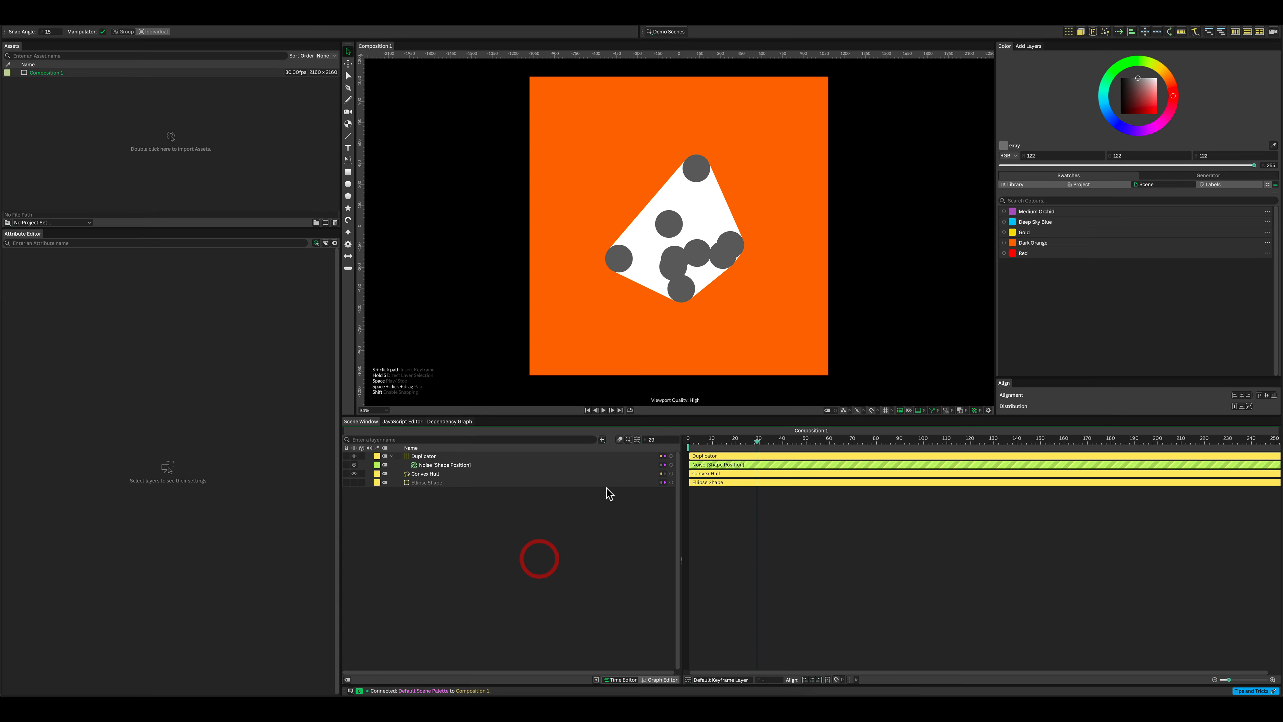
Step: Play back the hull animation around the moving circles, then return the playhead to frame 0
key("space")
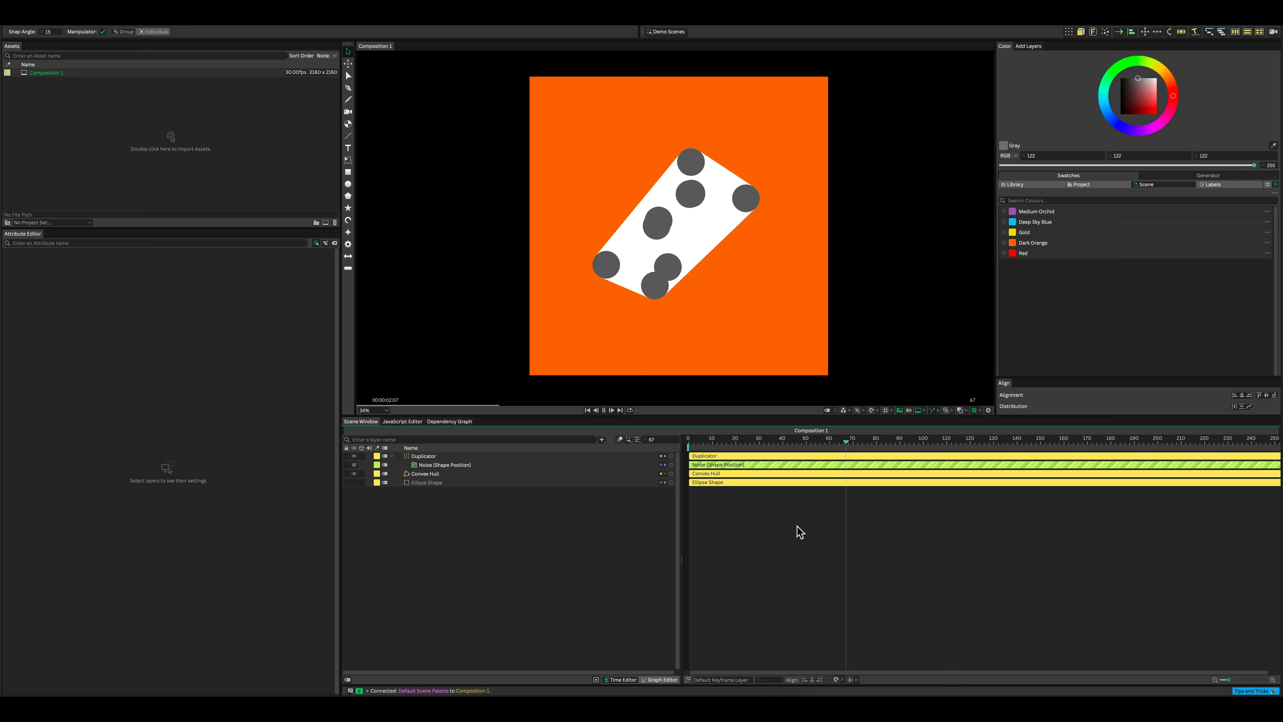
key("space")
left_click_drag(888, 440, 650, 450)
Step: Create a Color Array from the library's Bright palette
left_click(1030, 186)
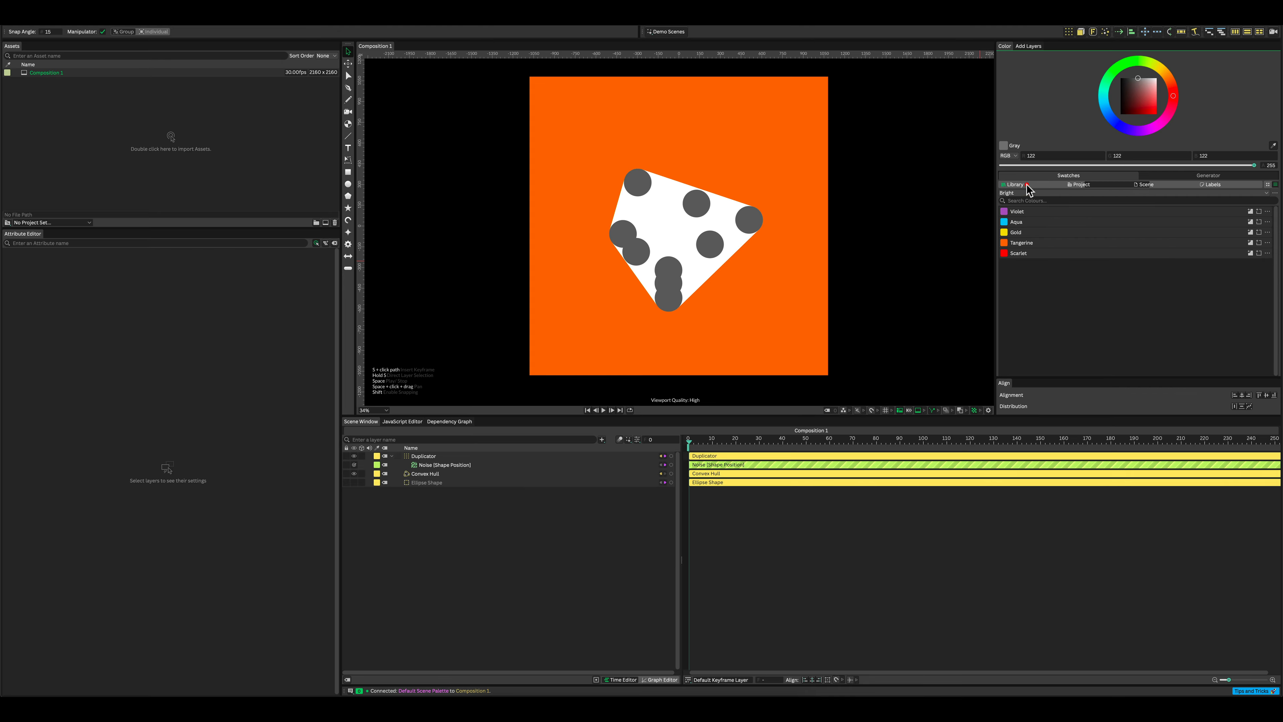
left_click(1274, 192)
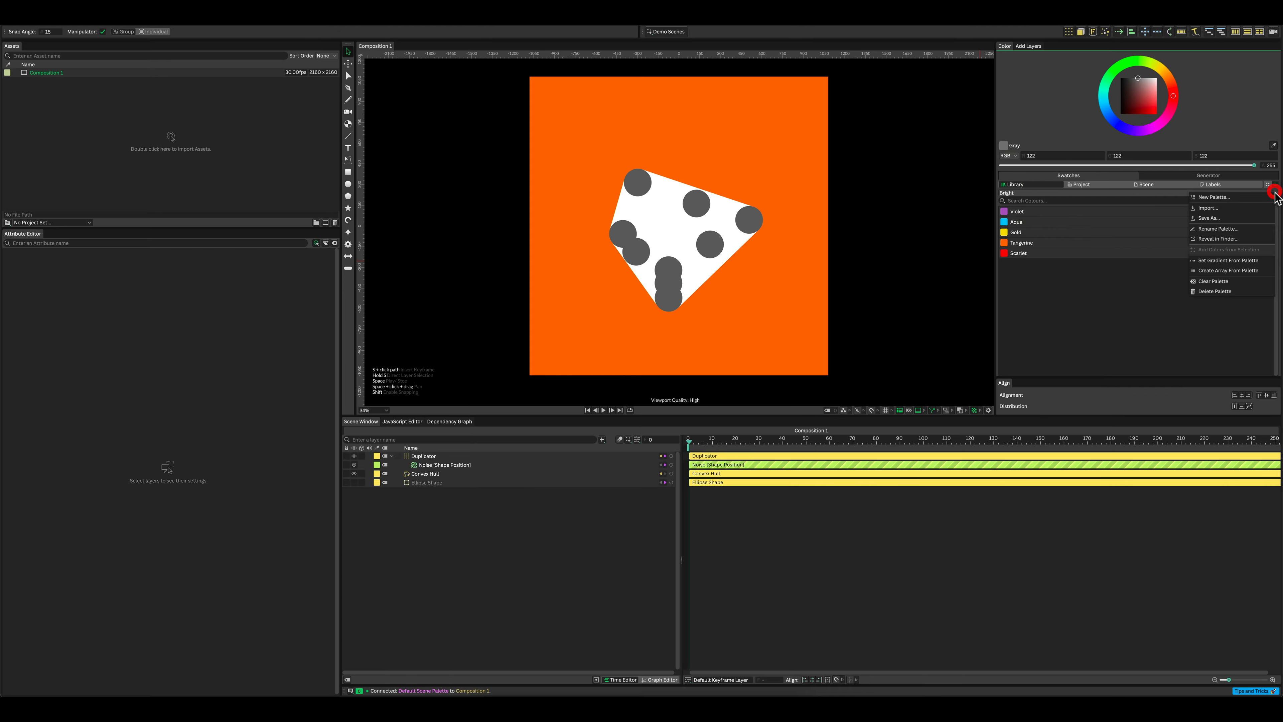
left_click(1244, 273)
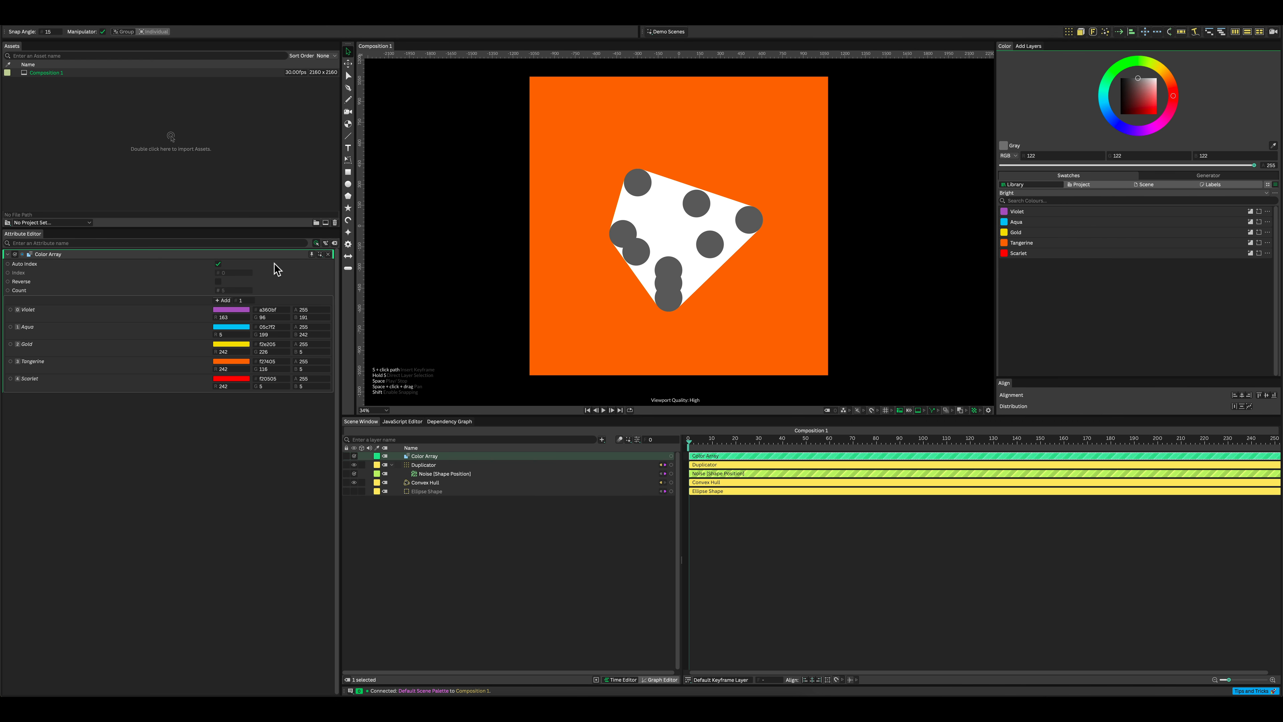
Step: Add one extra color to the Color Array and connect the array to the Ellipse Shape's Fill Color
left_click(226, 301)
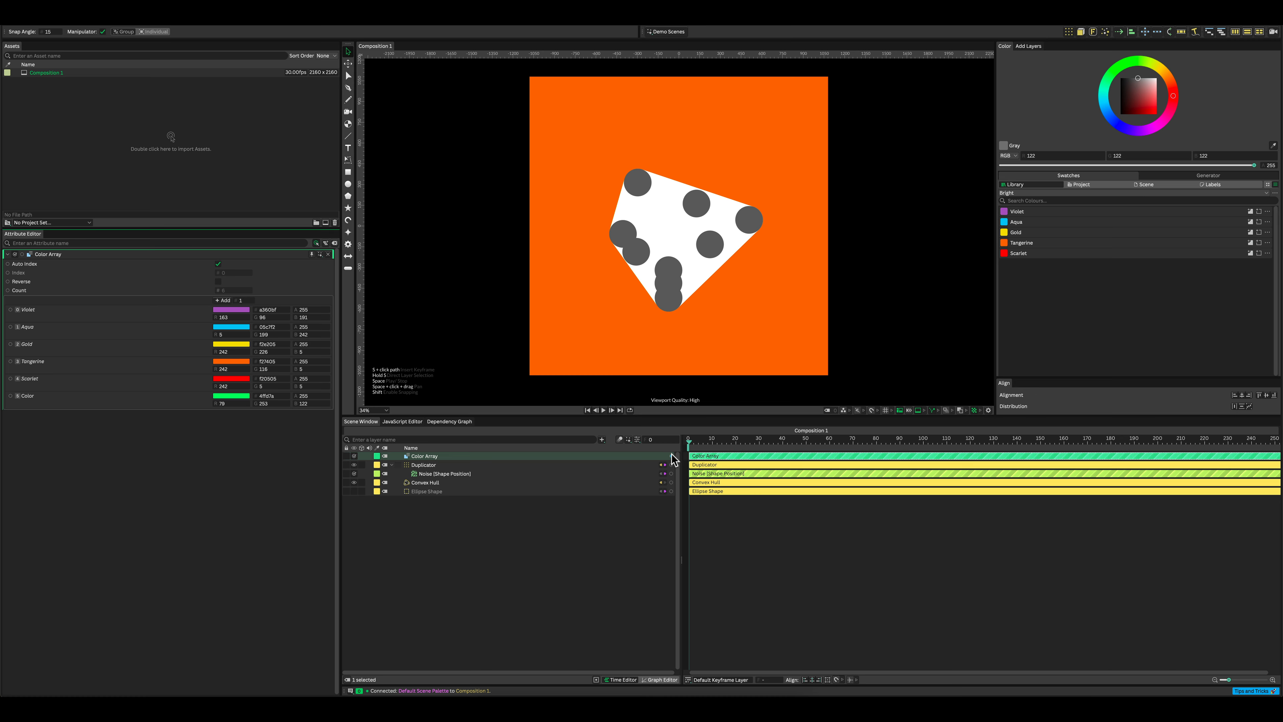
left_click_drag(672, 456, 423, 491)
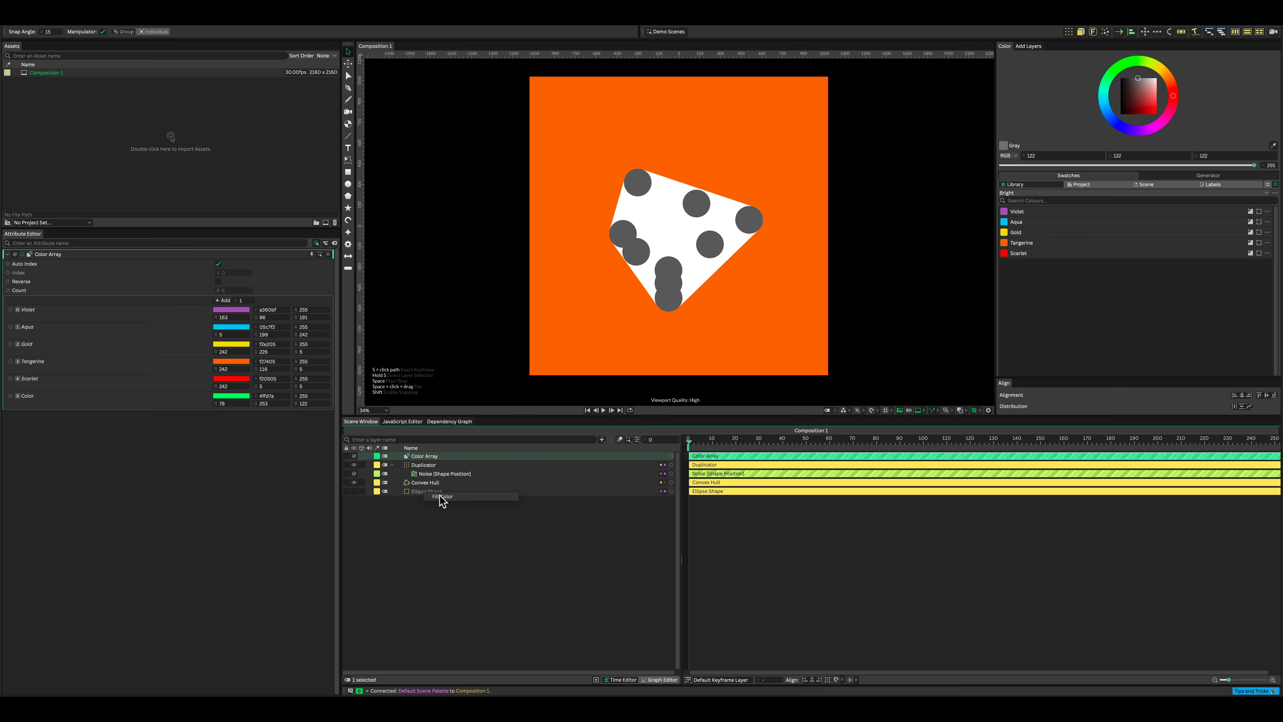
left_click(460, 497)
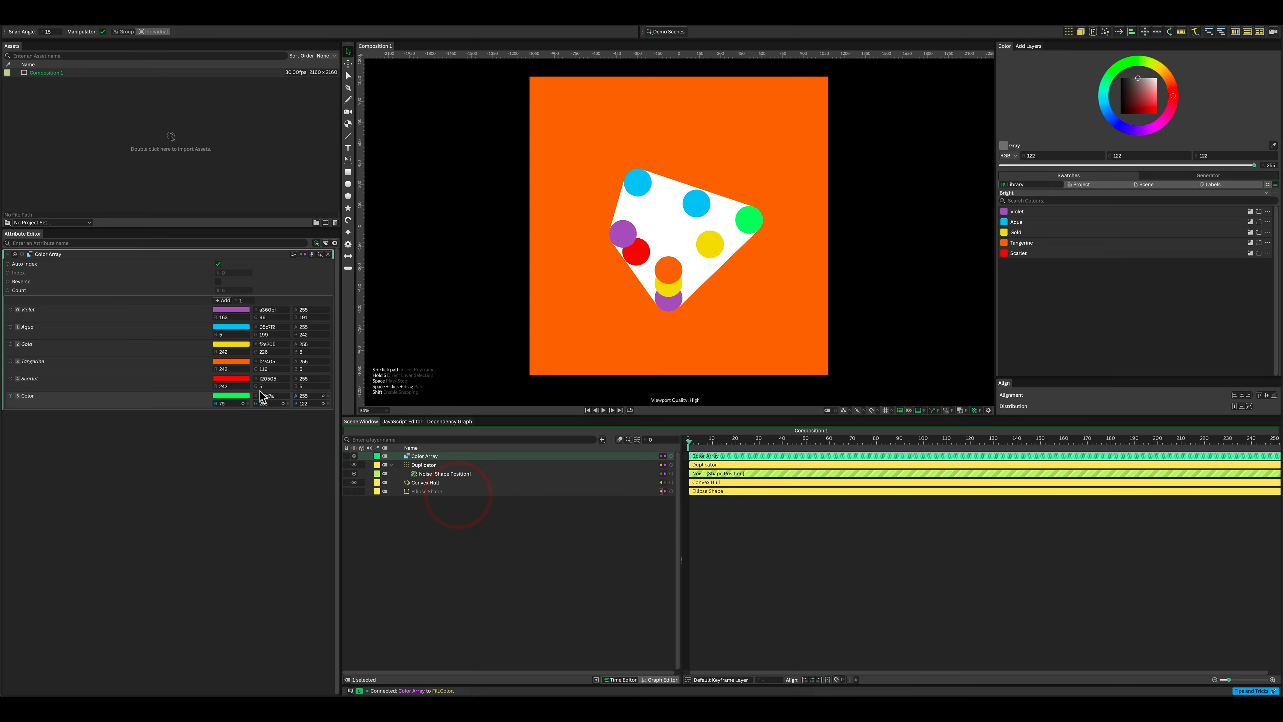
Step: Copy the Violet color onto the array's Aqua, Gold, Tangerine and Scarlet entries, and play back the composition
left_click_drag(225, 311, 233, 361)
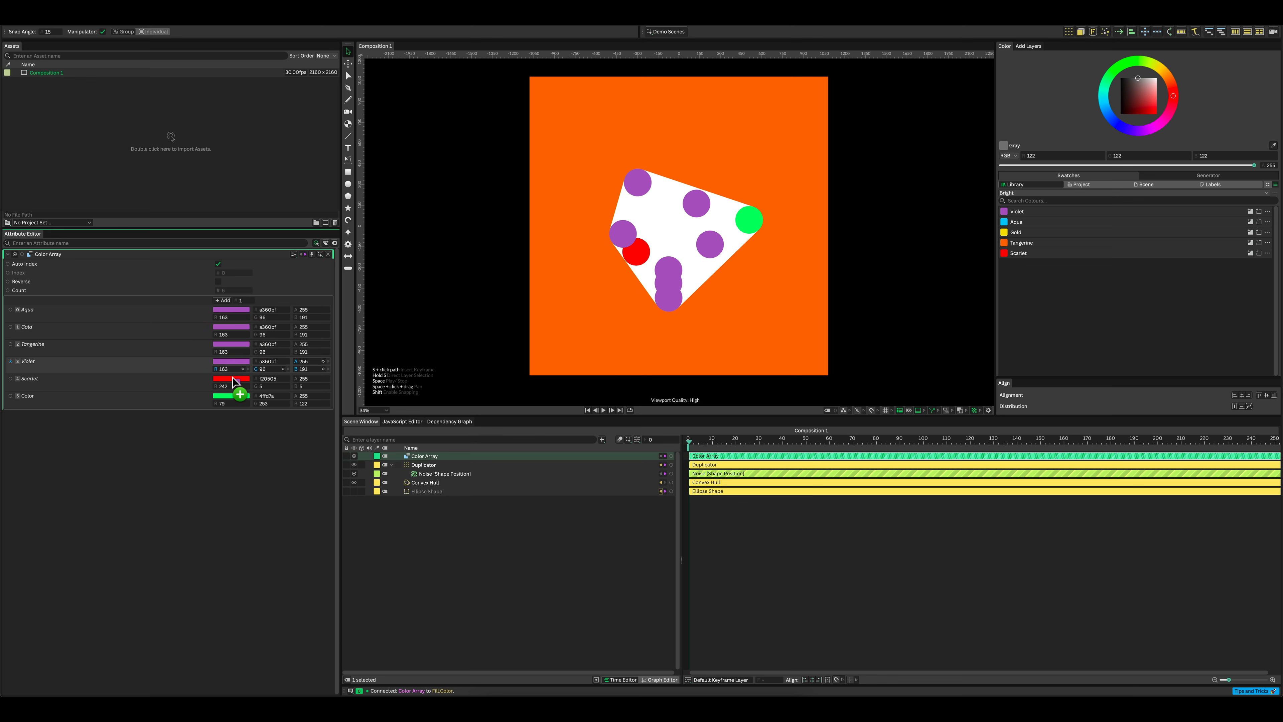
left_click_drag(233, 381, 233, 378)
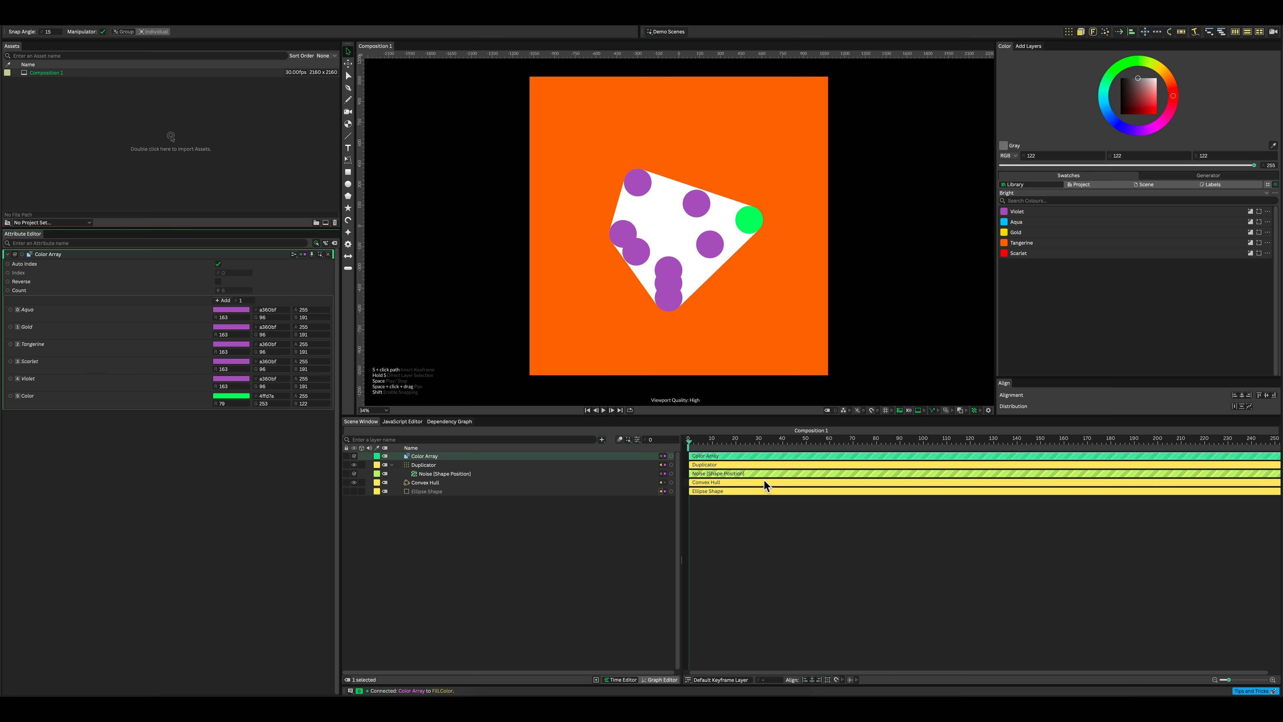
key("space")
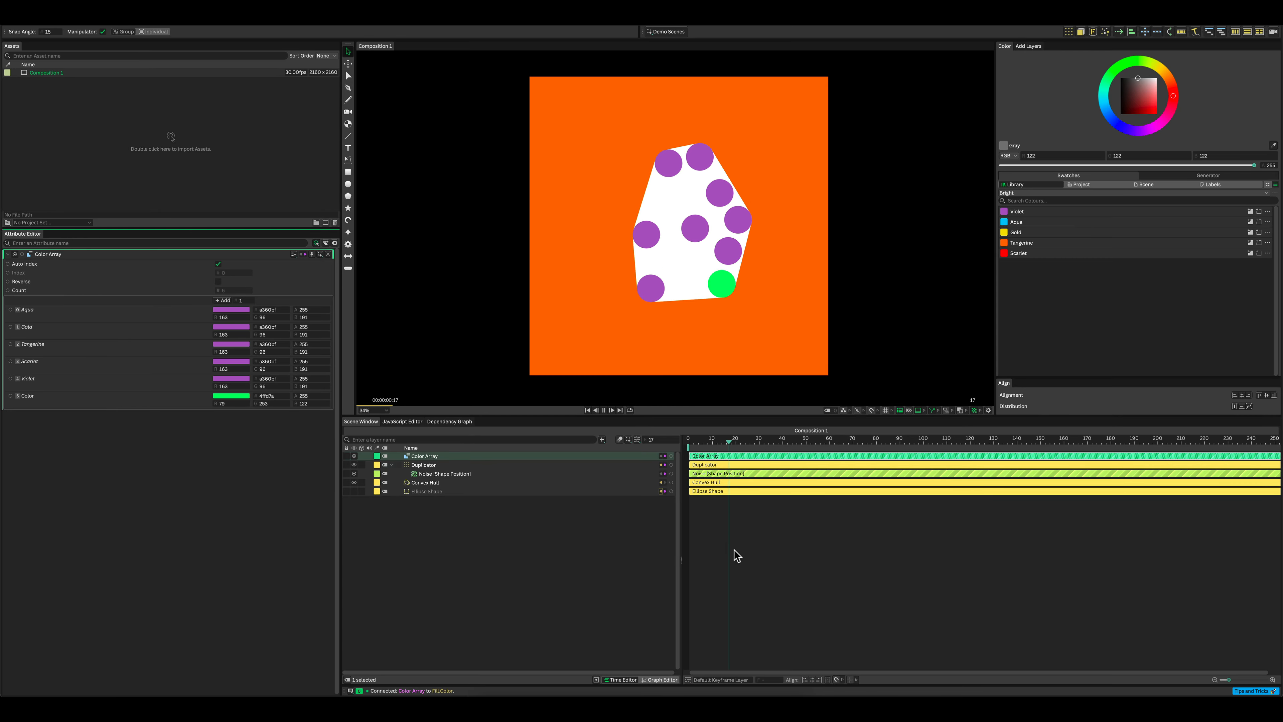